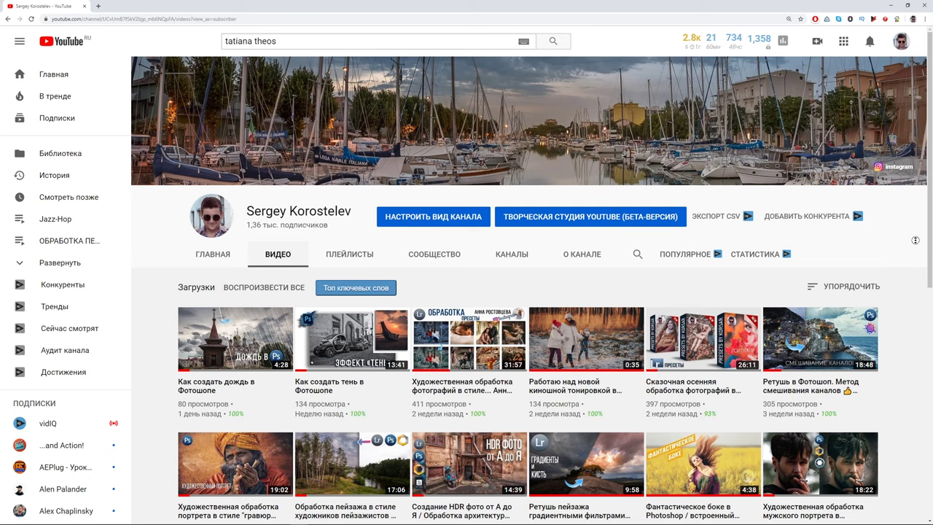
# Step: Scroll down through the YouTube channel's video grid
pyautogui.scroll(-3, 913, 265)
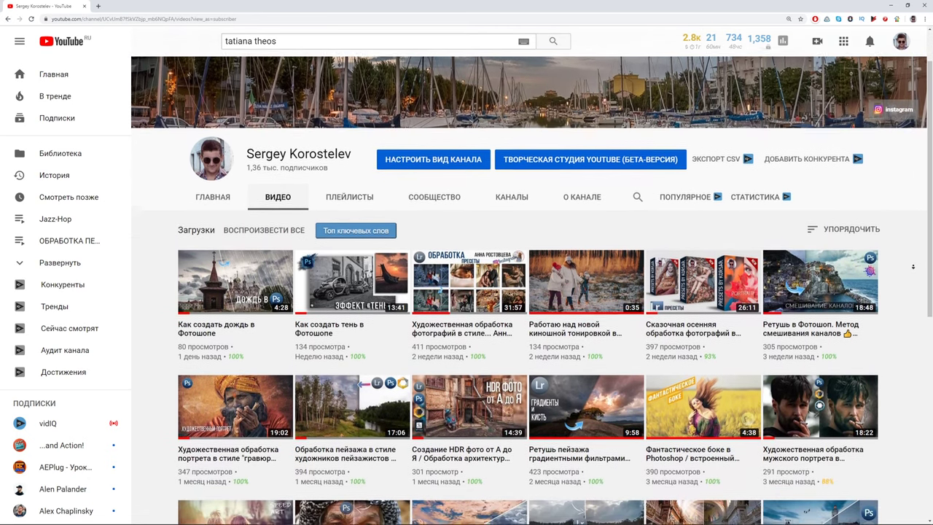
pyautogui.scroll(-1, 913, 267)
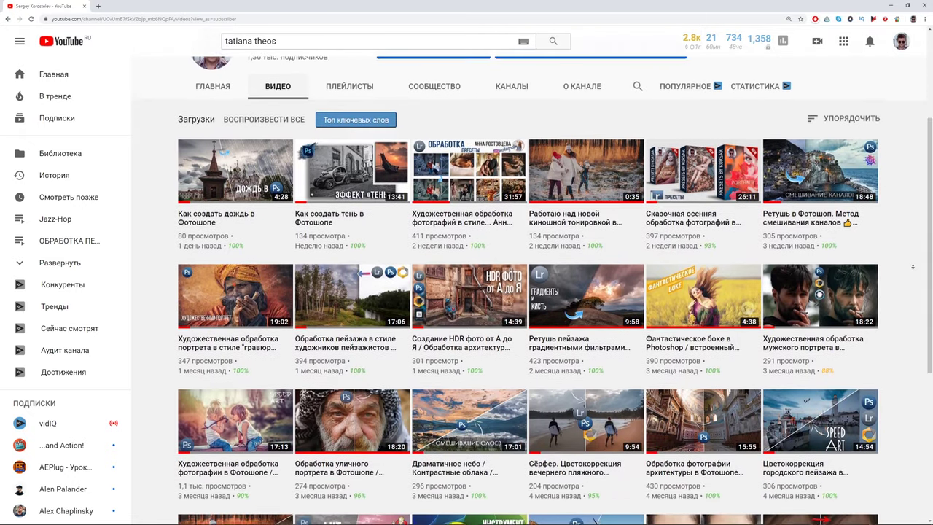
pyautogui.scroll(-1, 913, 267)
pyautogui.scroll(-1, 914, 267)
pyautogui.scroll(-1, 913, 267)
pyautogui.scroll(-1, 912, 267)
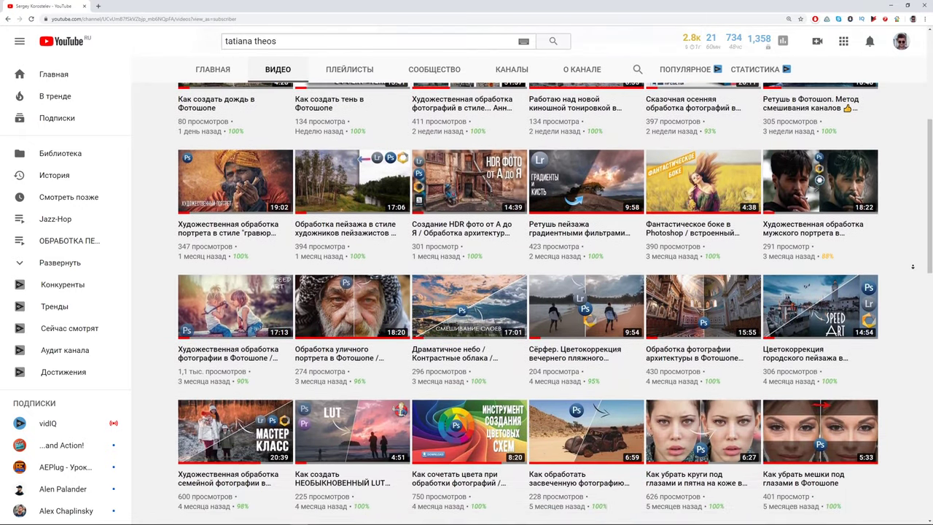
pyautogui.scroll(-1, 913, 267)
pyautogui.scroll(-1, 913, 267)
pyautogui.scroll(-1, 913, 266)
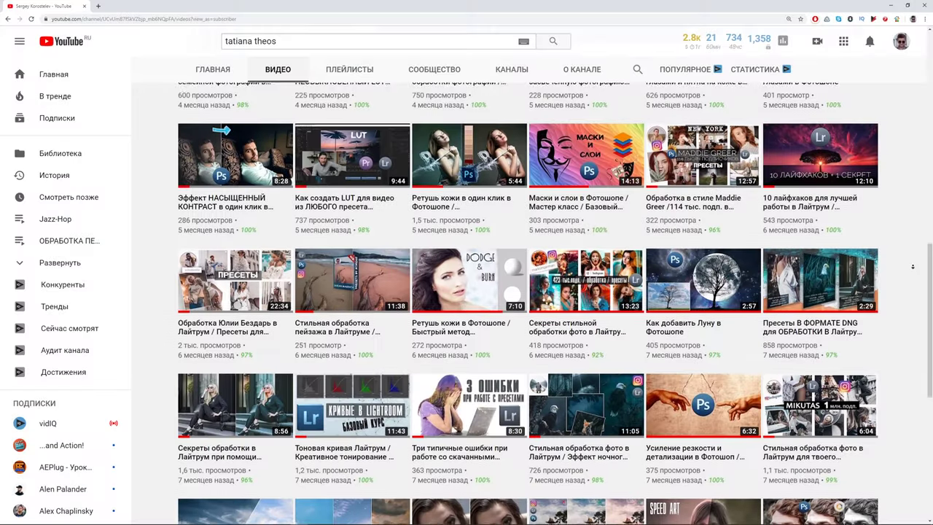
pyautogui.scroll(-1, 913, 267)
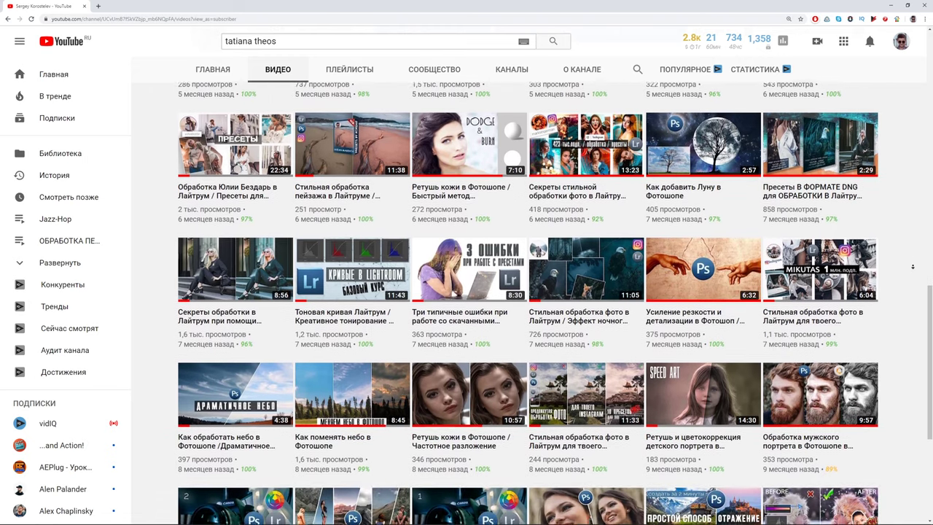
pyautogui.scroll(-1, 912, 266)
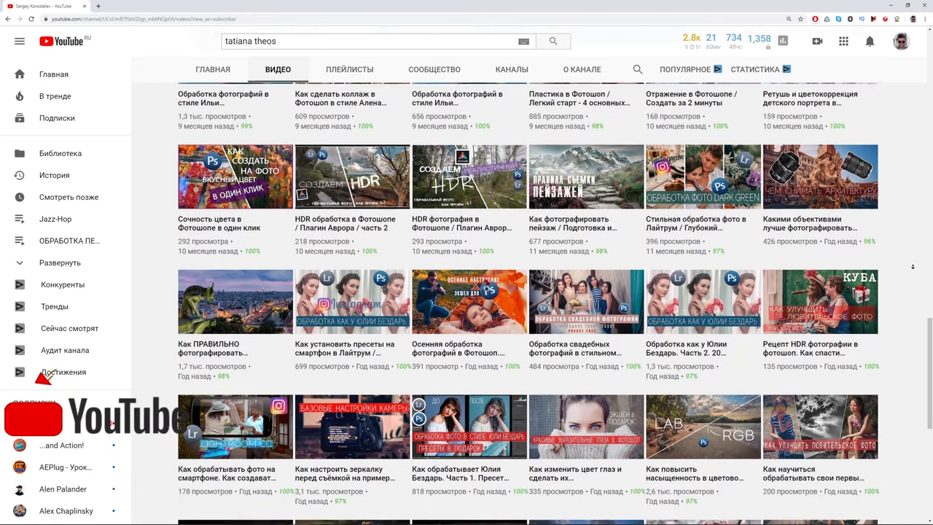
pyautogui.scroll(-1, 913, 267)
pyautogui.scroll(-1, 912, 266)
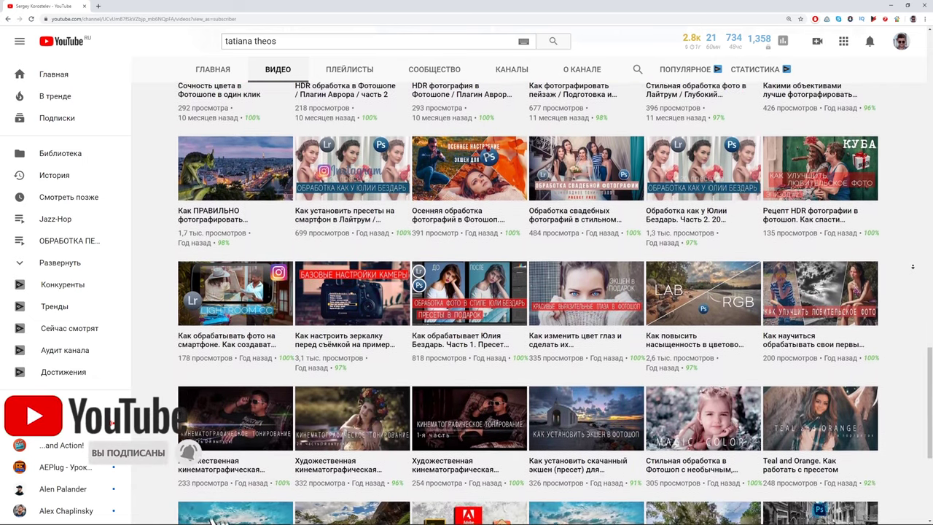
pyautogui.scroll(-1, 913, 266)
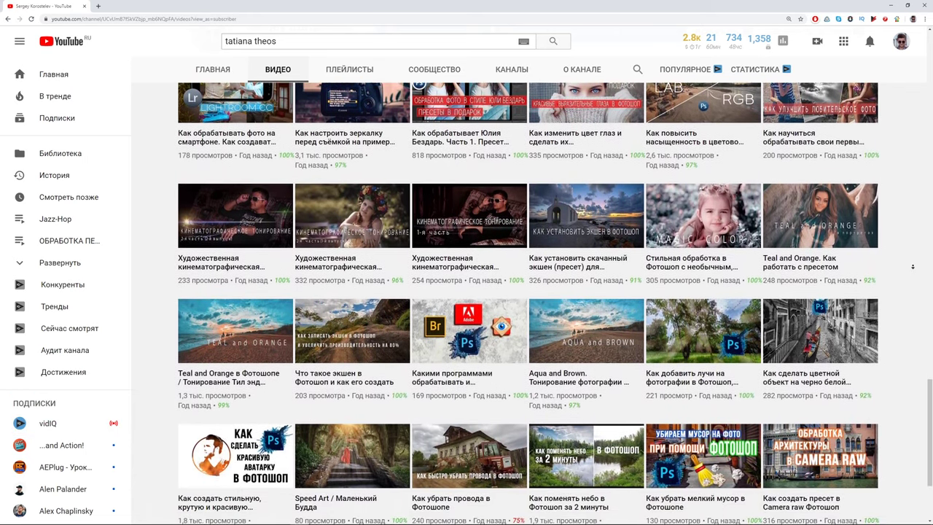
pyautogui.scroll(-1, 912, 267)
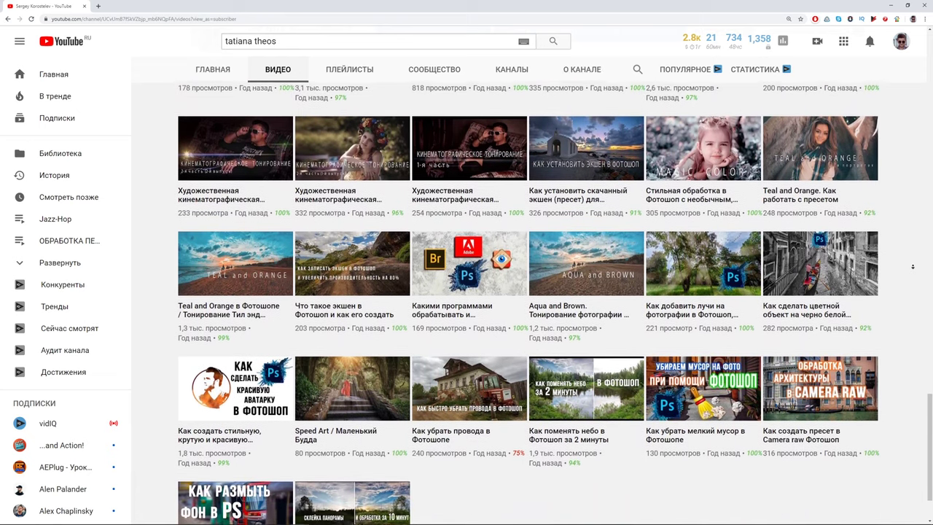
pyautogui.scroll(-1, 912, 267)
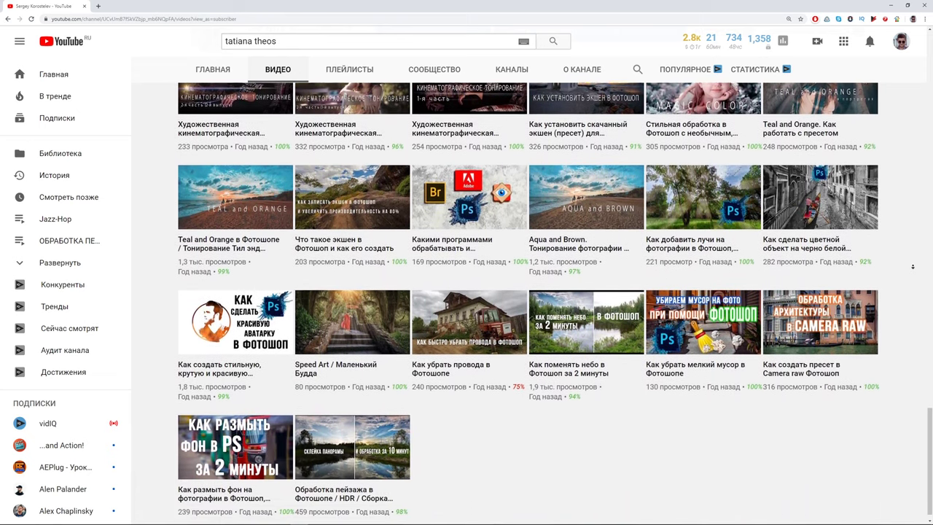
pyautogui.scroll(-1, 912, 266)
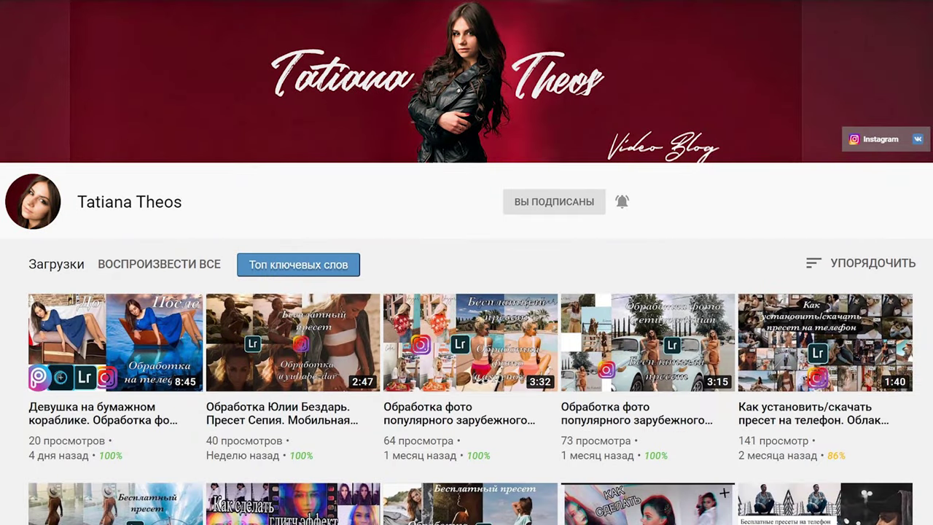
# Step: Scroll down the creator's Videos tab of Lightroom and preset tutorials
pyautogui.scroll(-1, 466, 379)
pyautogui.scroll(-1, 466, 379)
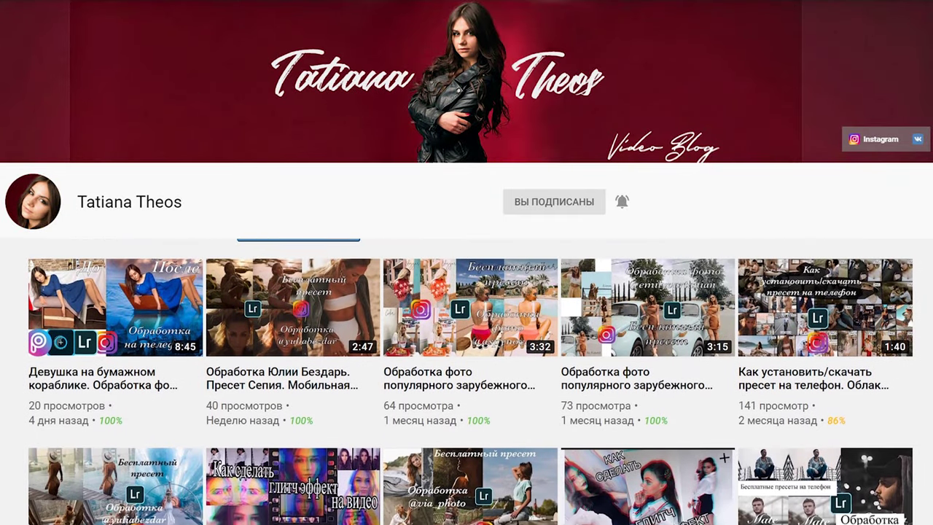
pyautogui.scroll(-1, 466, 379)
pyautogui.scroll(-1, 466, 379)
pyautogui.scroll(-1, 466, 379)
pyautogui.scroll(-1, 466, 379)
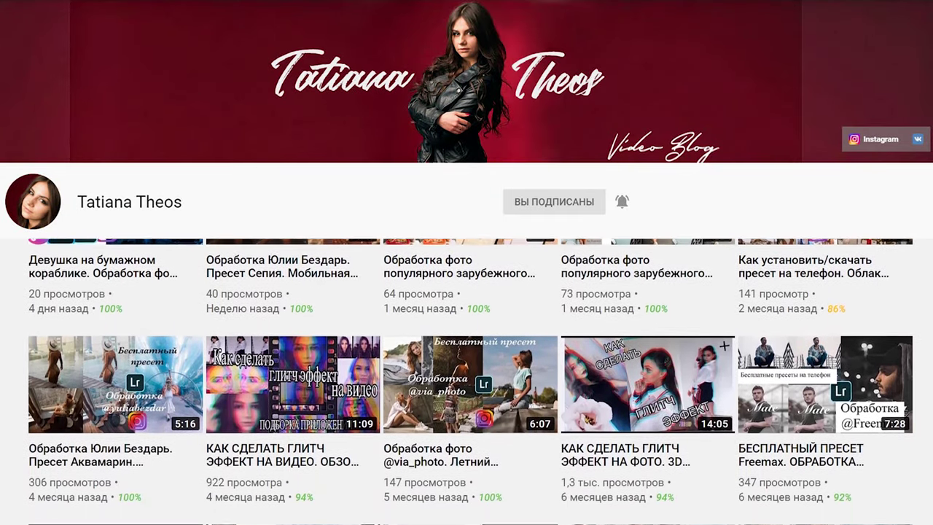
pyautogui.scroll(-1, 467, 379)
pyautogui.scroll(-1, 466, 379)
pyautogui.scroll(-1, 466, 379)
pyautogui.scroll(-1, 467, 379)
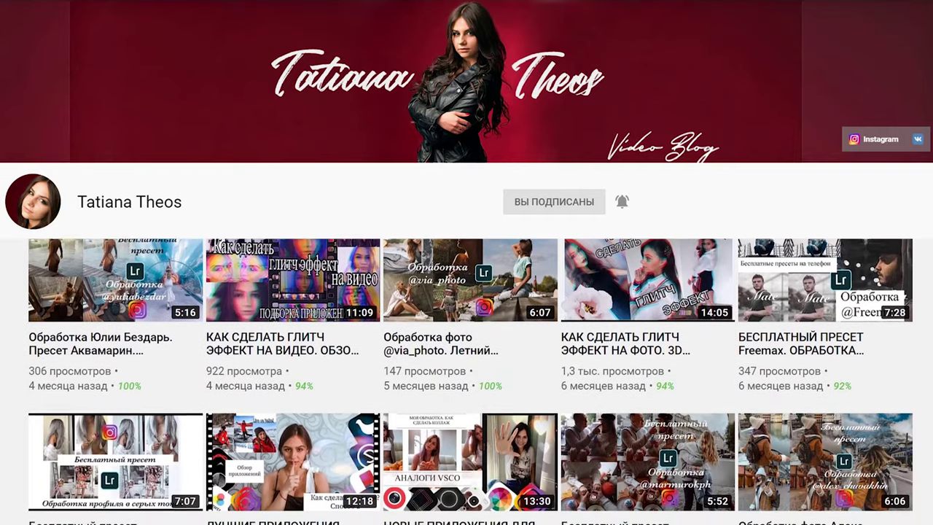
pyautogui.scroll(-1, 466, 379)
pyautogui.scroll(-1, 467, 379)
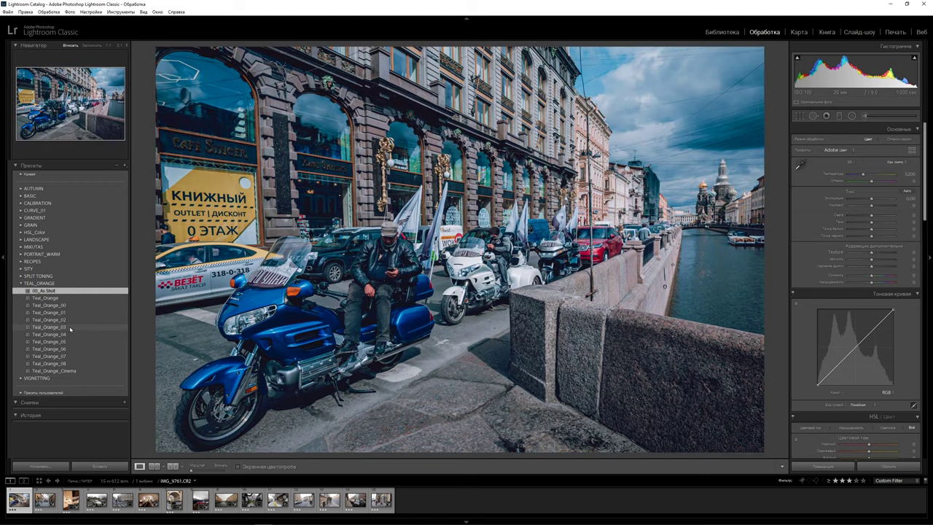
# Step: Try the Teal_Orange_03 preset on the motorcycle photo, then revert with 00_As Shot
pyautogui.click(70, 328)
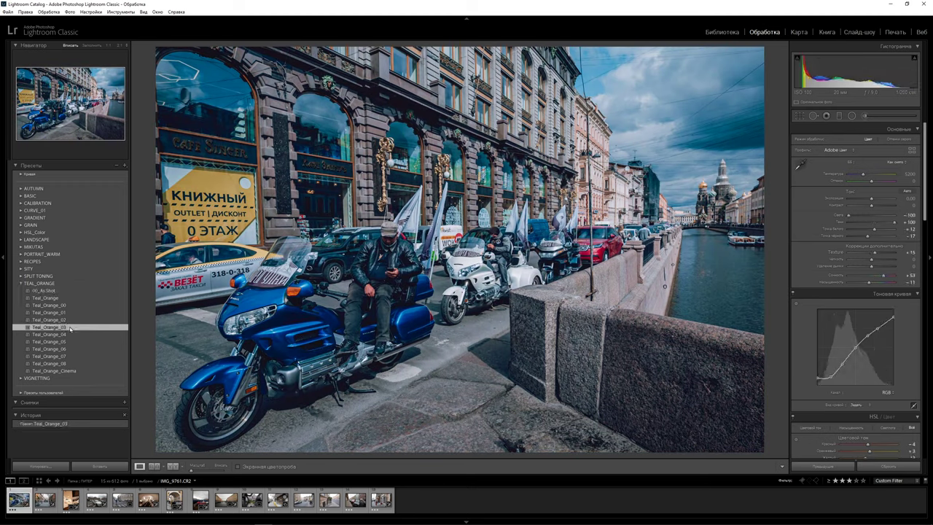
pyautogui.rightClick(16, 500)
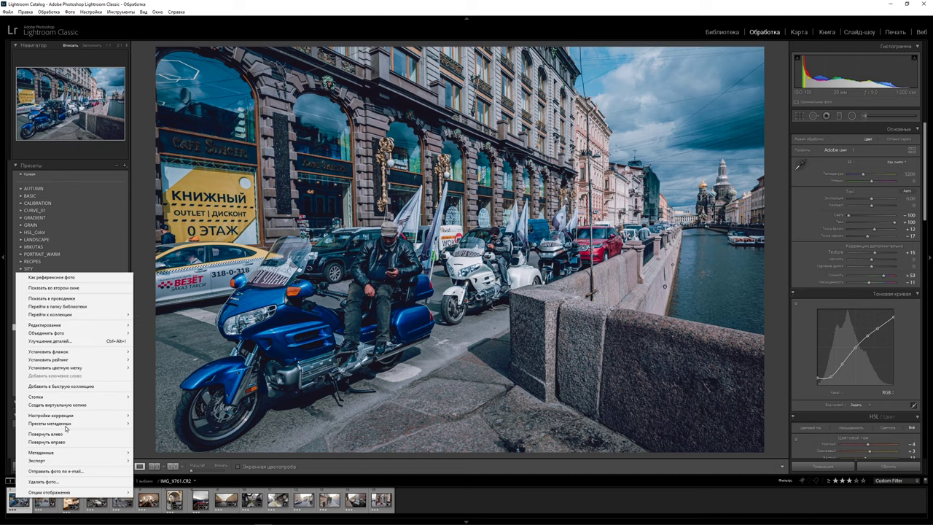
pyautogui.moveTo(51, 414)
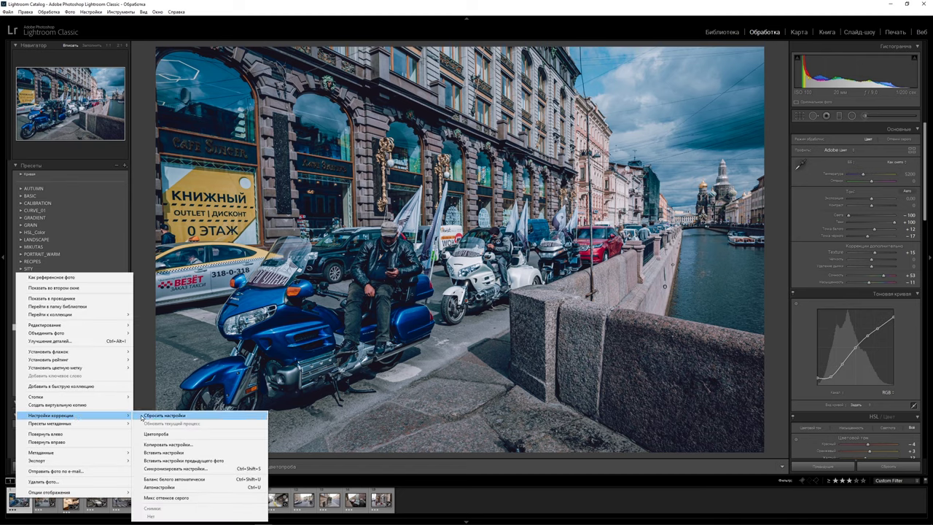
pyautogui.press('Escape')
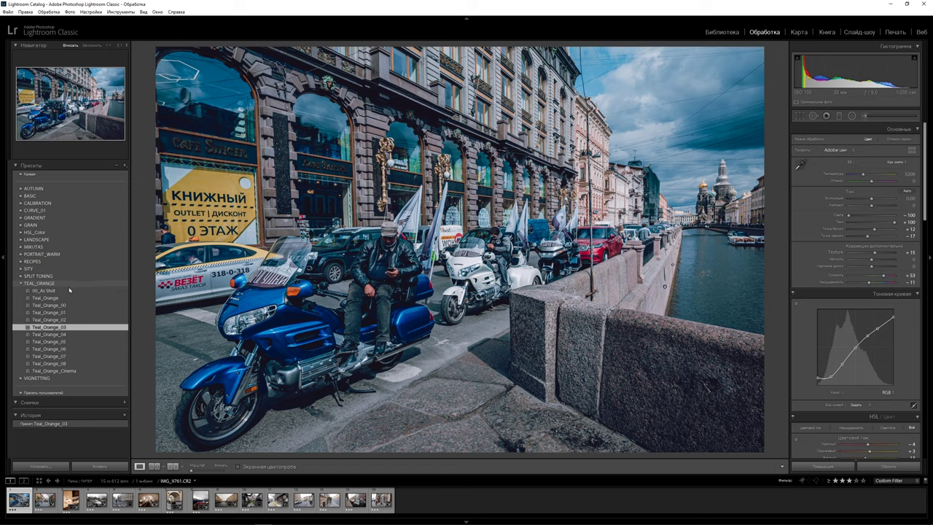
pyautogui.click(72, 291)
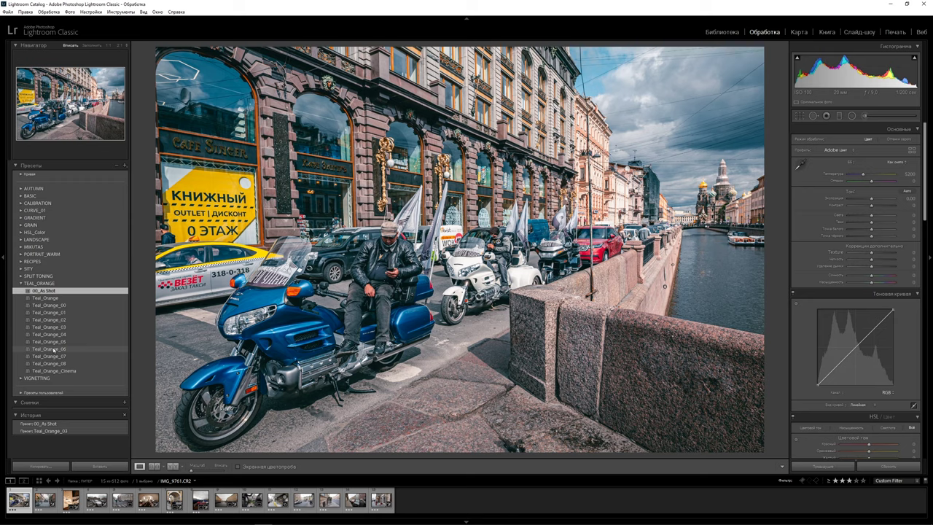
# Step: Apply the Teal_Orange_06 preset and lower the yellow saturation in HSL
pyautogui.click(54, 350)
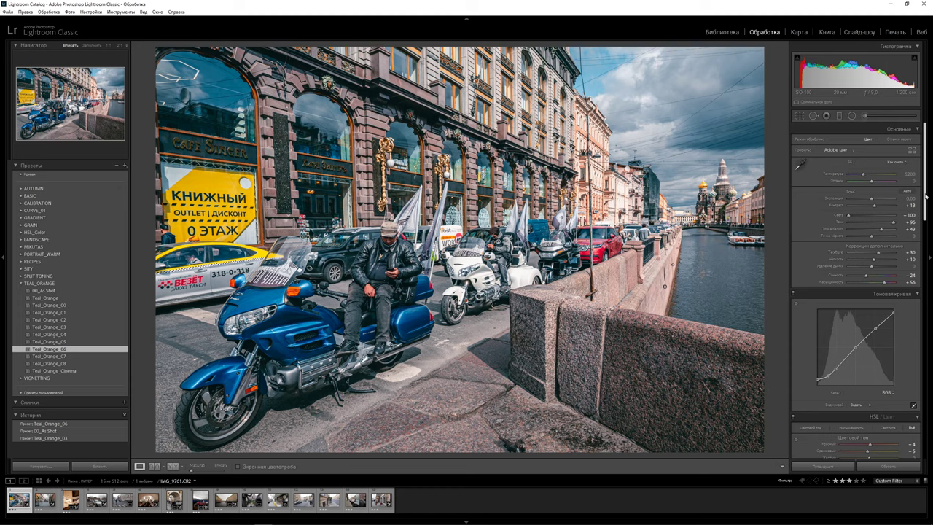
pyautogui.moveTo(926, 198); pyautogui.dragTo(923, 279)
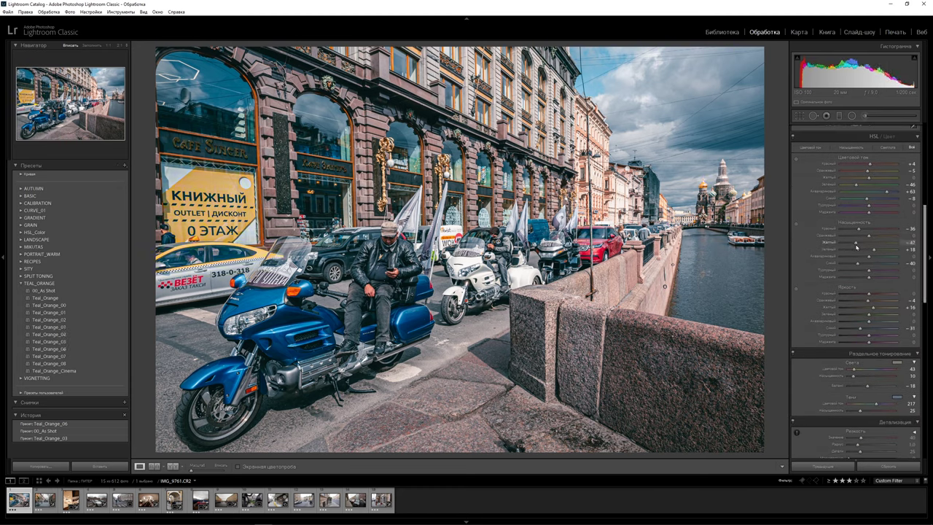
pyautogui.scroll(5, 856, 292)
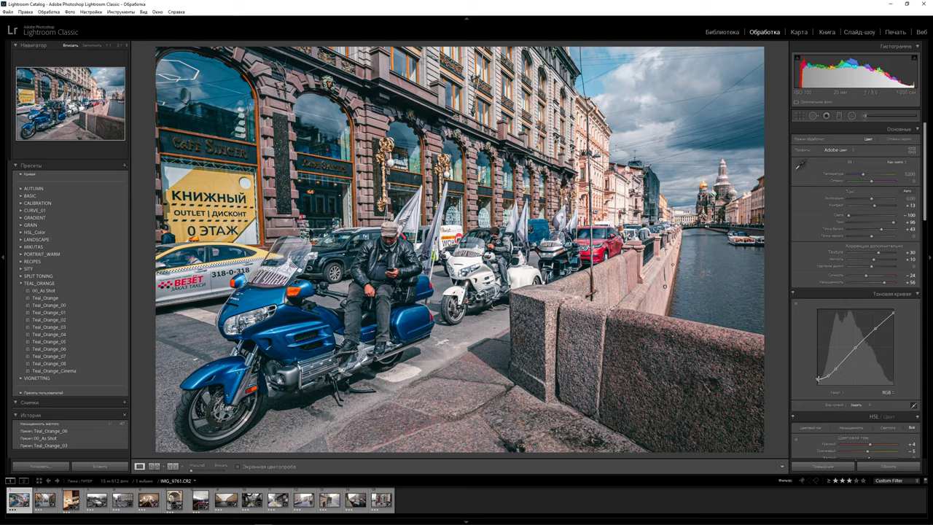
# Step: Deepen the tone-curve shadows, warm the temperature and cut saturation to +37
pyautogui.moveTo(834, 370); pyautogui.dragTo(835, 371)
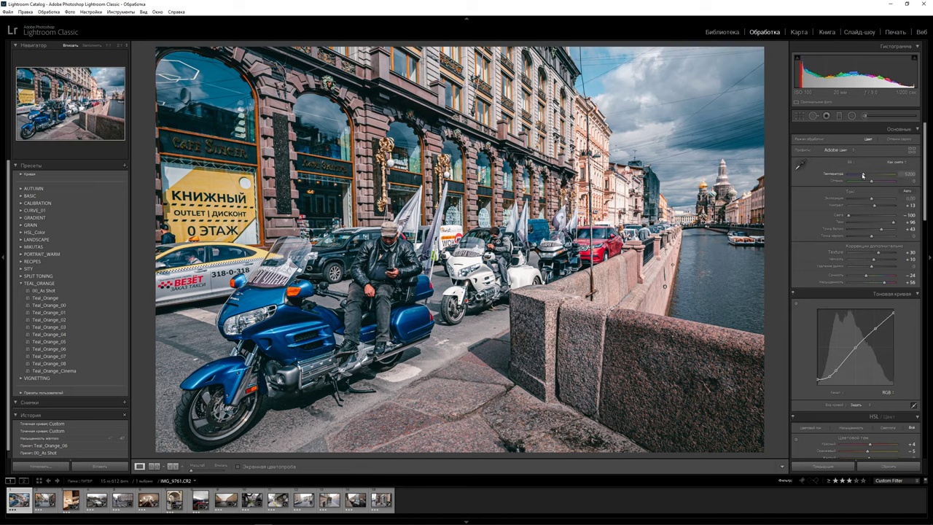
pyautogui.moveTo(863, 175); pyautogui.dragTo(868, 175)
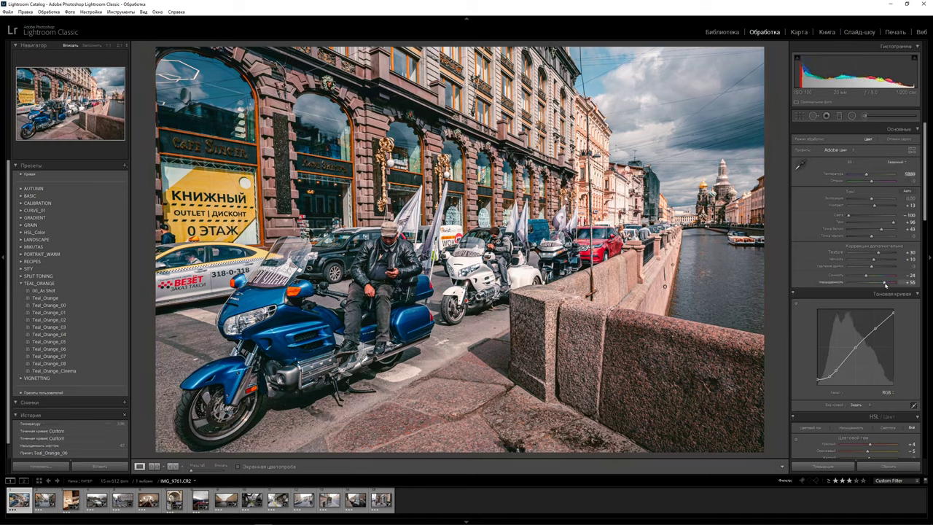
pyautogui.moveTo(885, 284); pyautogui.dragTo(880, 285)
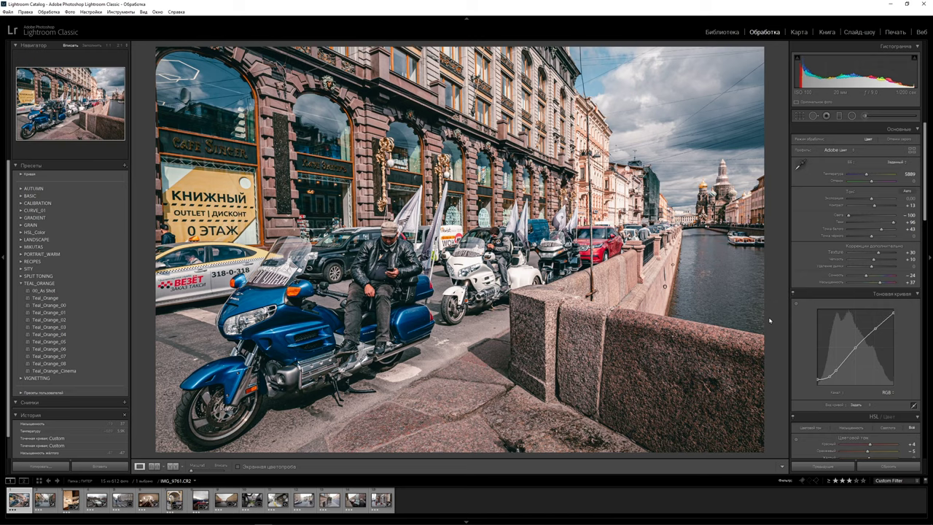
# Step: Toggle the Before preview off, then show original and graded photo side by side
pyautogui.press('\\')
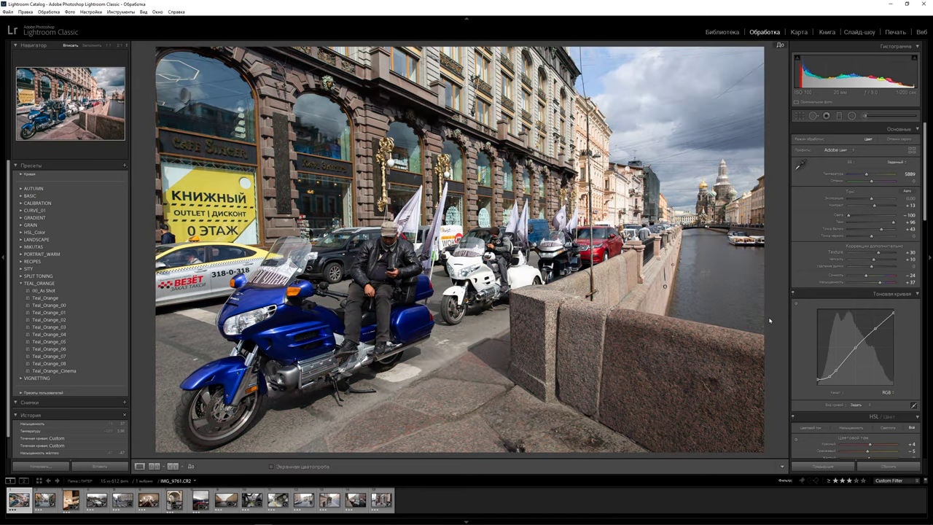
pyautogui.press('\\')
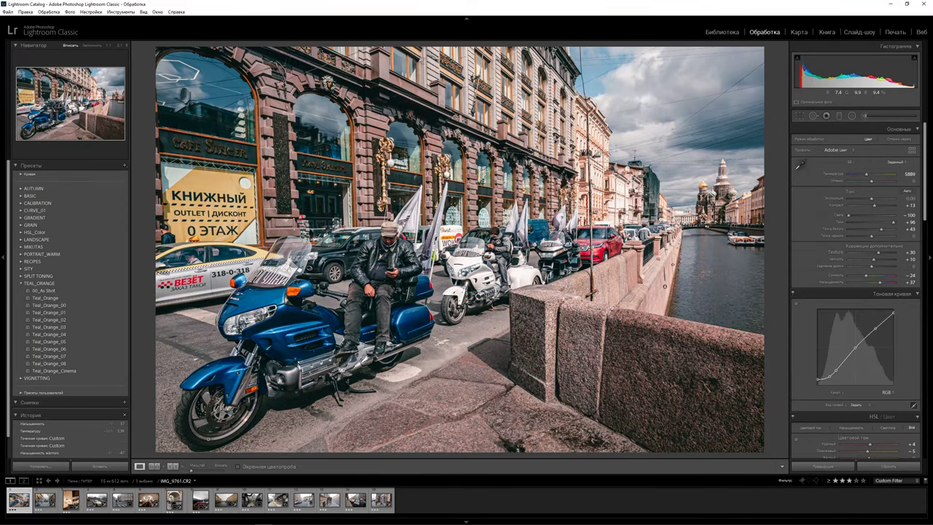
pyautogui.click(173, 467)
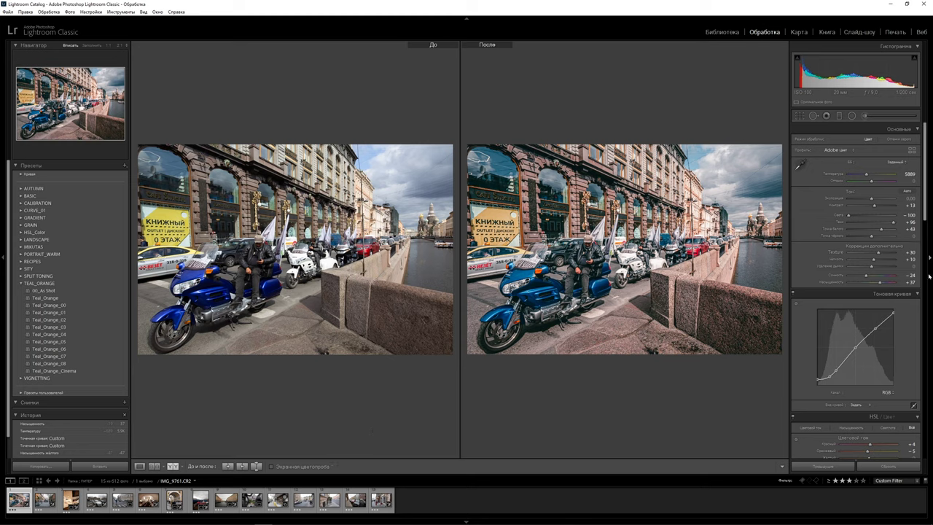
# Step: Set the Detail sharpening amount to 2
pyautogui.scroll(-5, 931, 217)
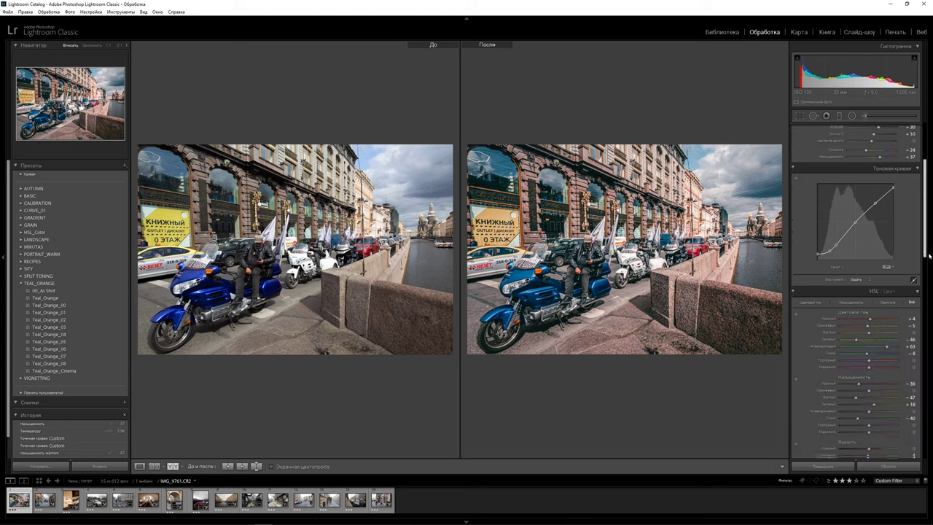
pyautogui.scroll(-5, 931, 217)
pyautogui.scroll(-5, 931, 217)
pyautogui.scroll(-5, 930, 217)
pyautogui.scroll(2, 909, 253)
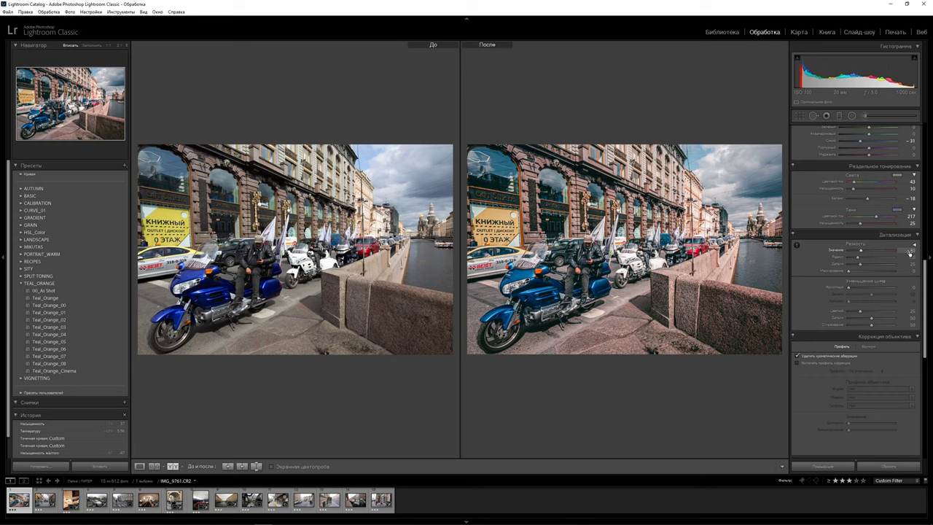
pyautogui.click(910, 251)
pyautogui.write('25')
# Step: Reset clarity to 0, set texture to +6, and return to single-image view
pyautogui.scroll(10, 874, 231)
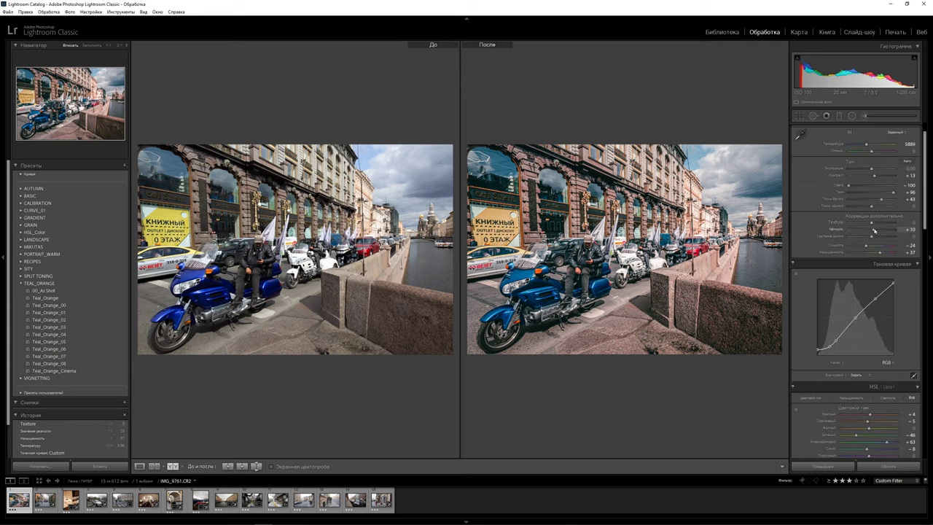
pyautogui.doubleClick(874, 230)
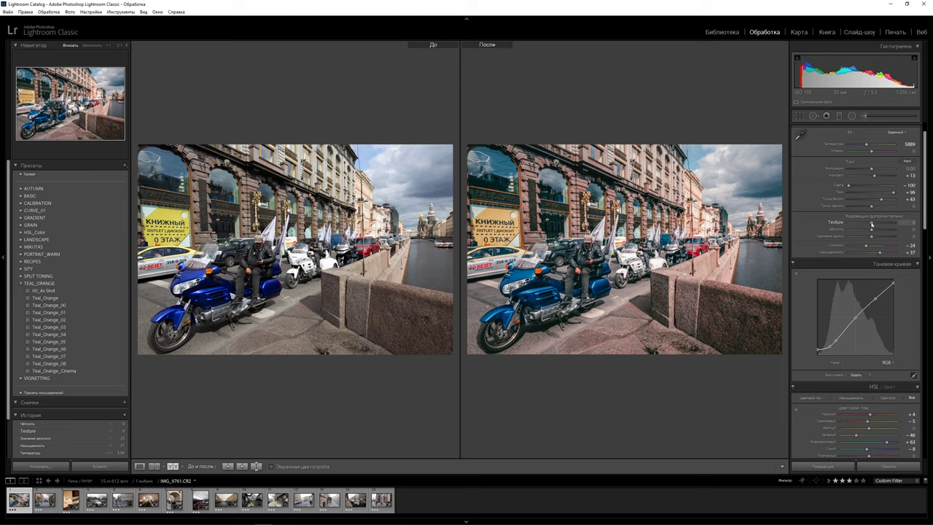
pyautogui.moveTo(871, 223); pyautogui.dragTo(873, 223)
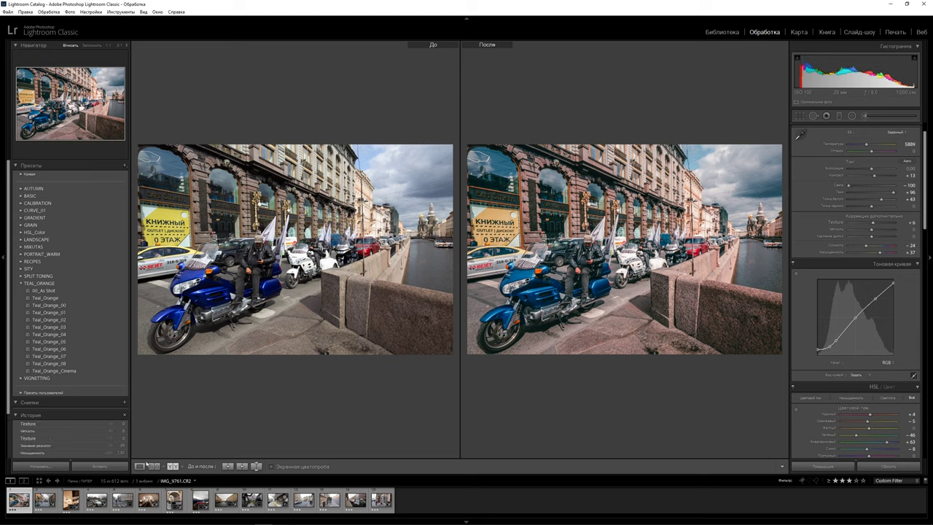
pyautogui.click(139, 466)
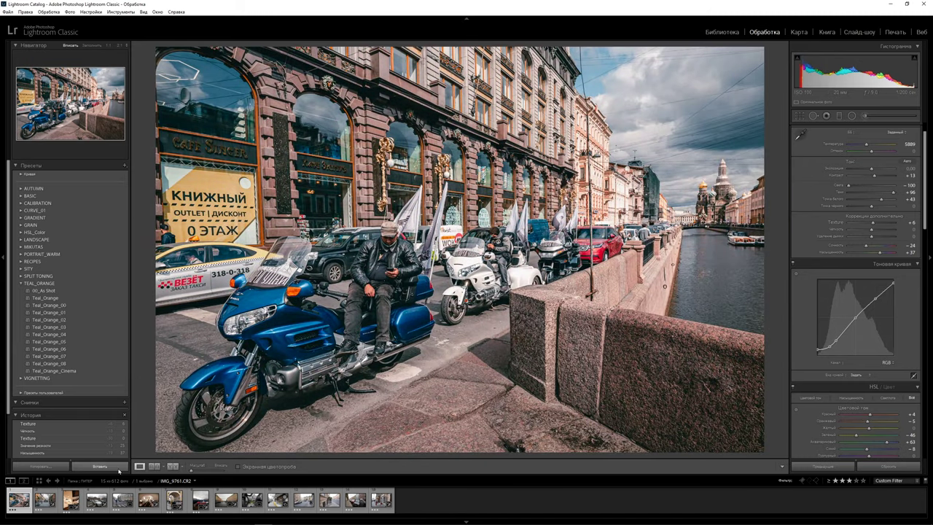
# Step: Open IMG_9770, the street photo with the statue and ornate lampposts
pyautogui.click(45, 500)
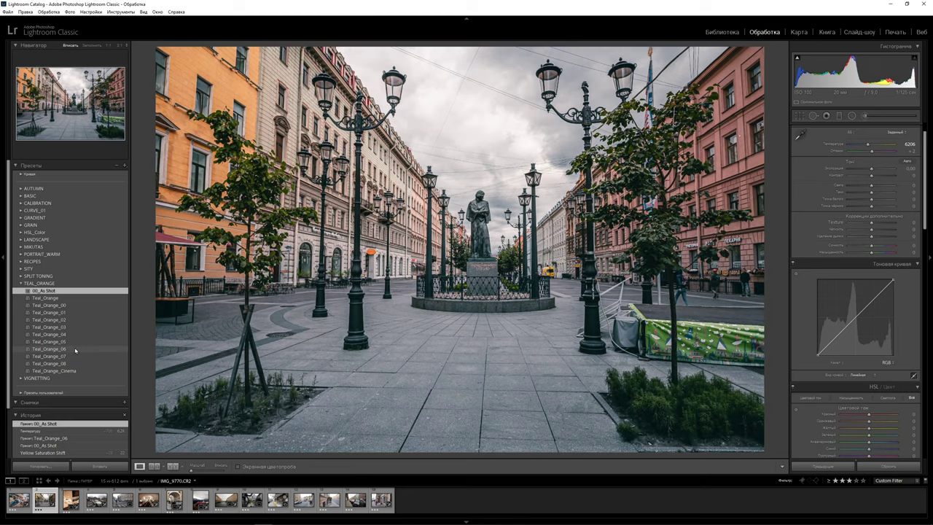
# Step: Apply Teal_Orange_06, then set exposure +0.24, shadows +63 and temperature about 7400
pyautogui.click(76, 350)
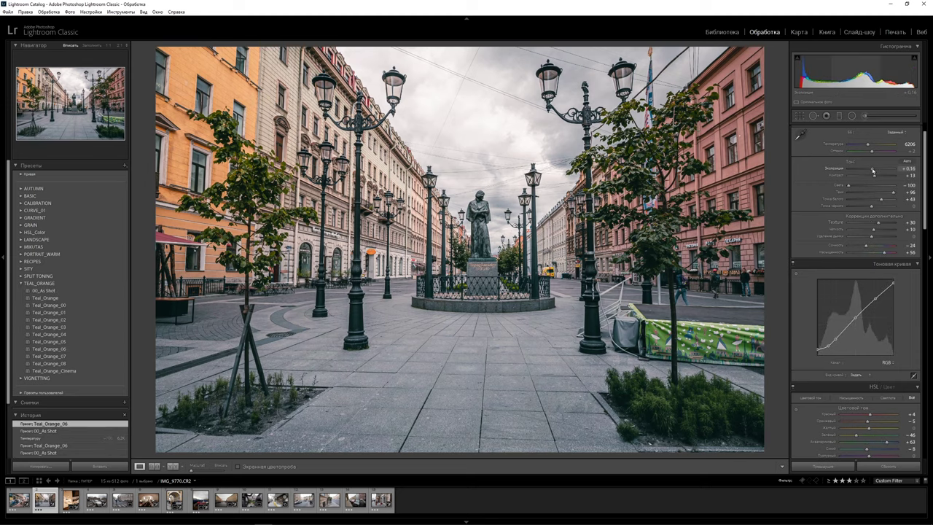
pyautogui.moveTo(872, 170); pyautogui.dragTo(874, 171)
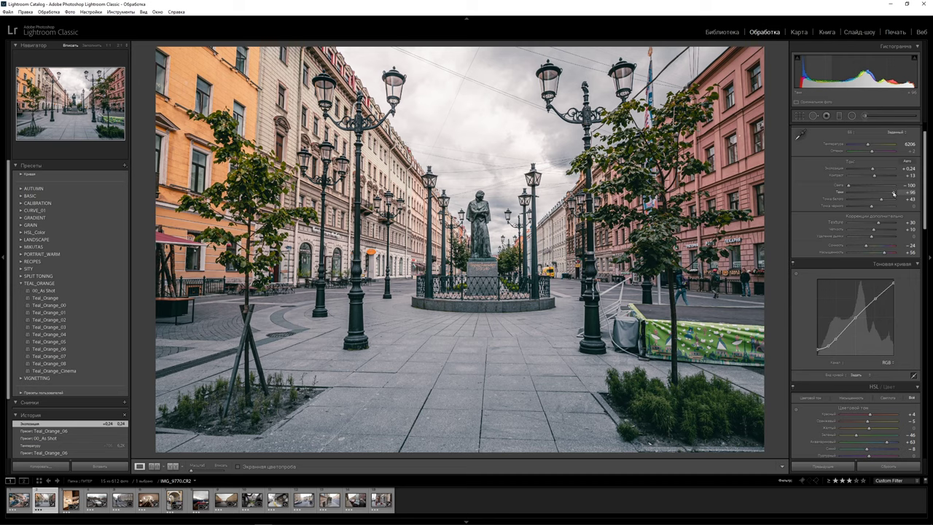
pyautogui.moveTo(893, 193); pyautogui.dragTo(886, 193)
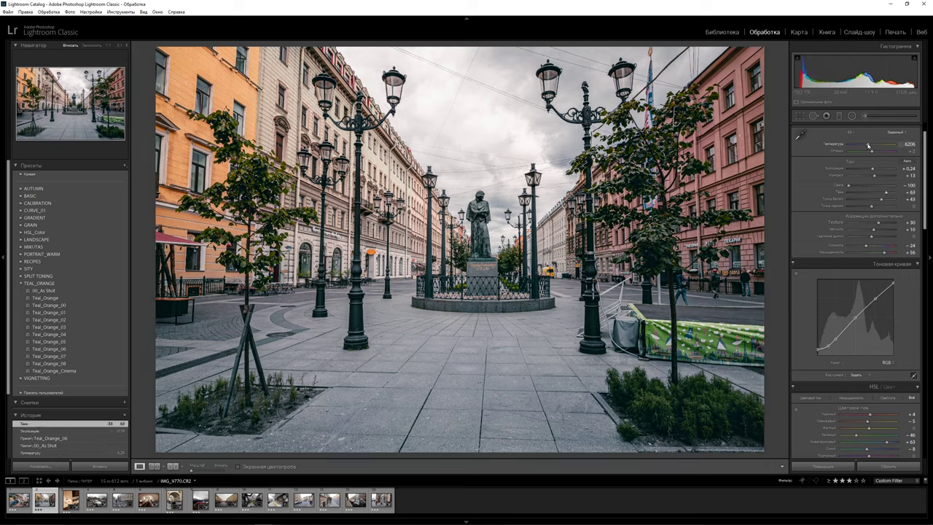
pyautogui.moveTo(868, 145); pyautogui.dragTo(873, 145)
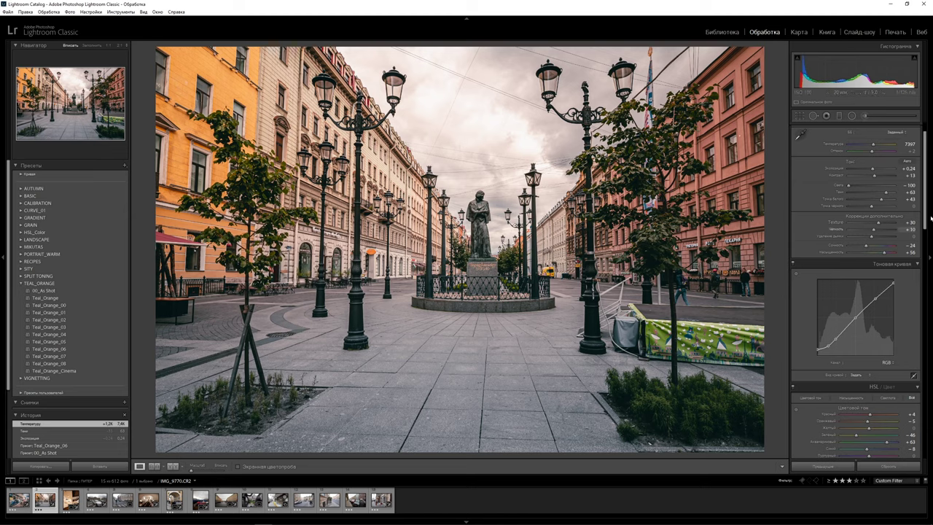
# Step: Mute and darken the yellows, boost green saturation to about +69, then compare before/after
pyautogui.scroll(-5, 927, 269)
pyautogui.scroll(-1, 926, 269)
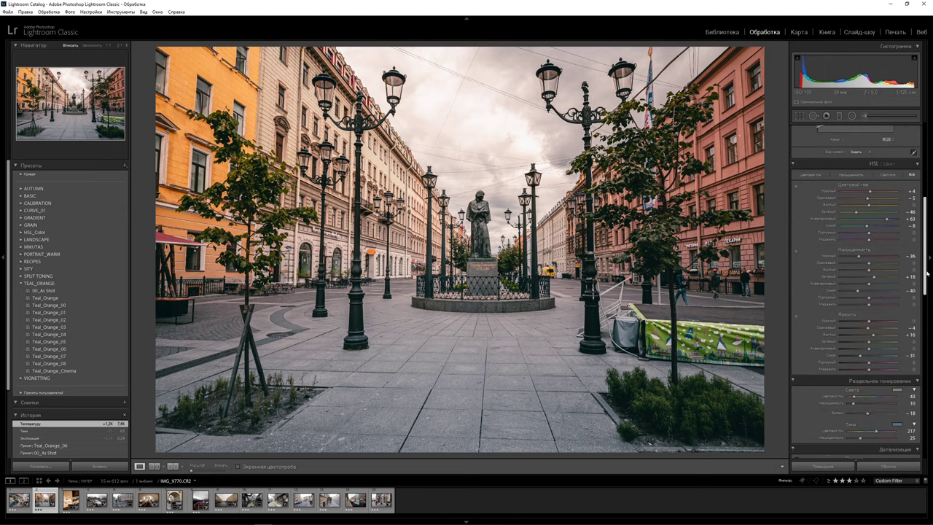
pyautogui.moveTo(868, 272); pyautogui.dragTo(851, 271)
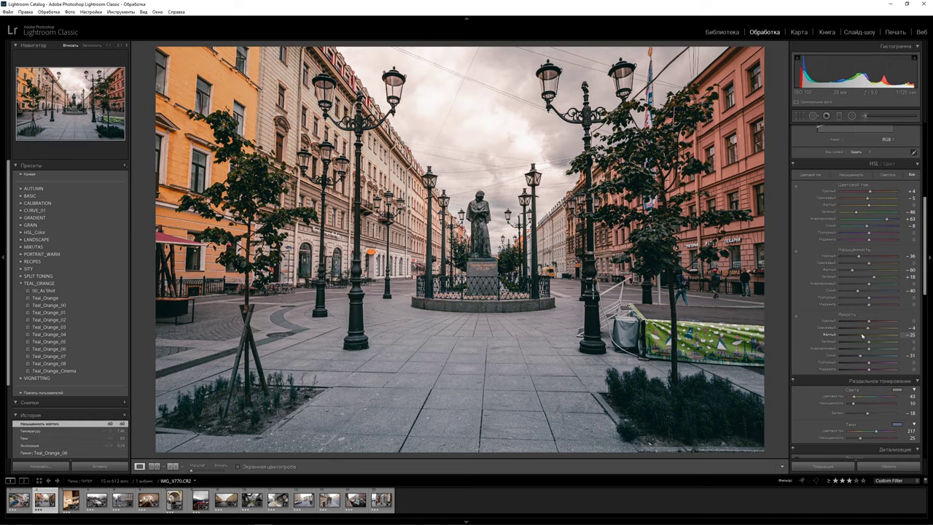
pyautogui.moveTo(868, 334)
pyautogui.mouseDown()
pyautogui.moveTo(856, 333)
pyautogui.moveTo(869, 333)
pyautogui.mouseUp()
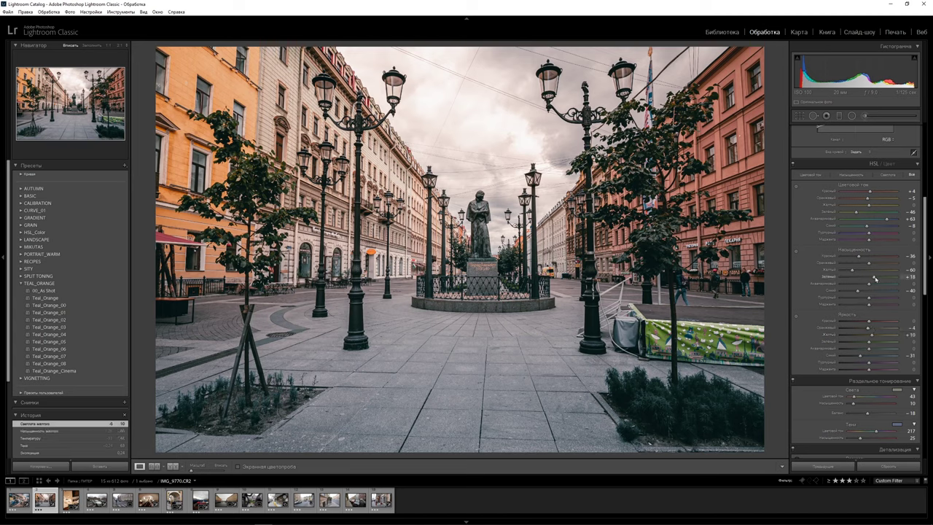
pyautogui.moveTo(874, 277); pyautogui.dragTo(888, 277)
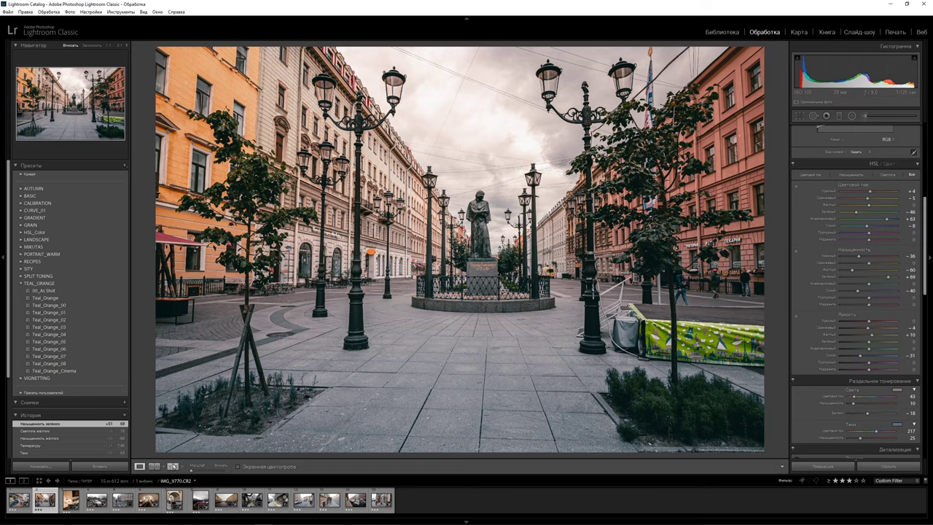
pyautogui.click(172, 466)
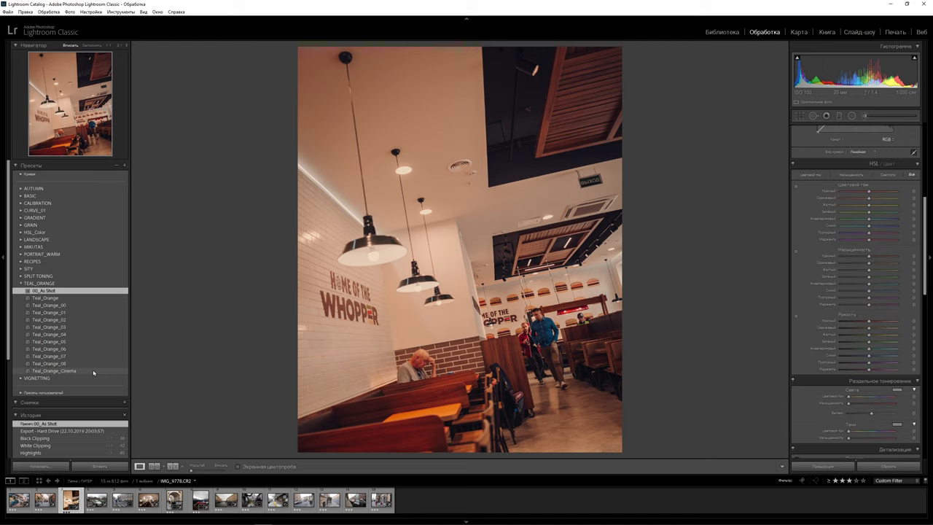
# Step: Apply Teal_Orange_Cinema to the café photo and nudge the tone curve's shadow point
pyautogui.click(93, 373)
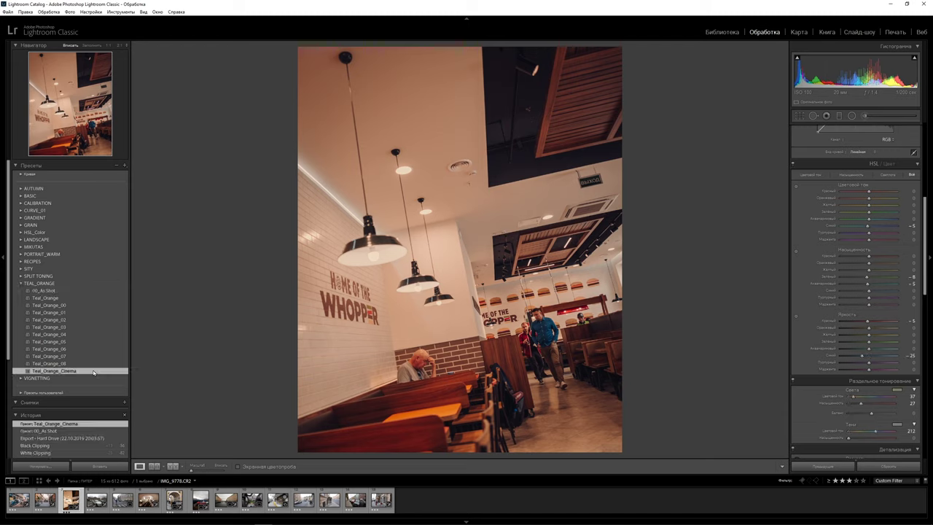
pyautogui.scroll(5, 837, 368)
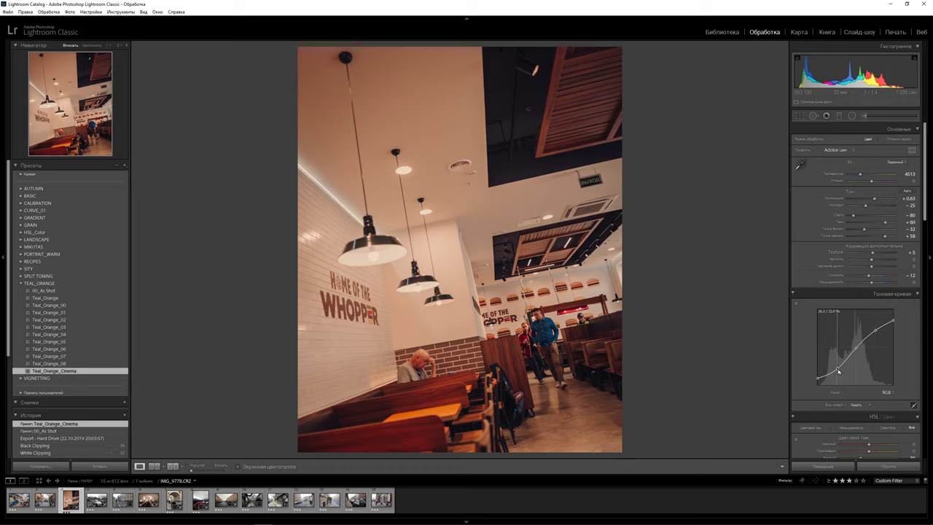
pyautogui.click(838, 372)
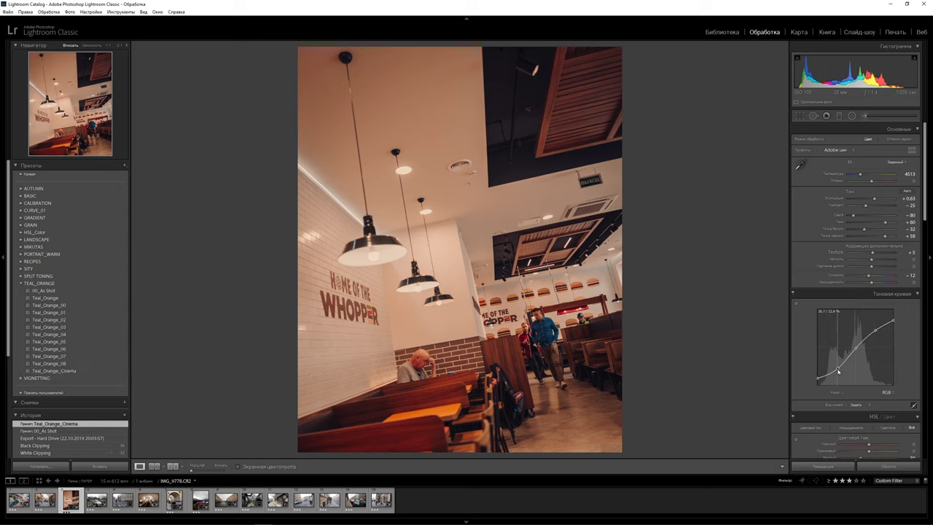
pyautogui.moveTo(838, 372); pyautogui.dragTo(838, 369)
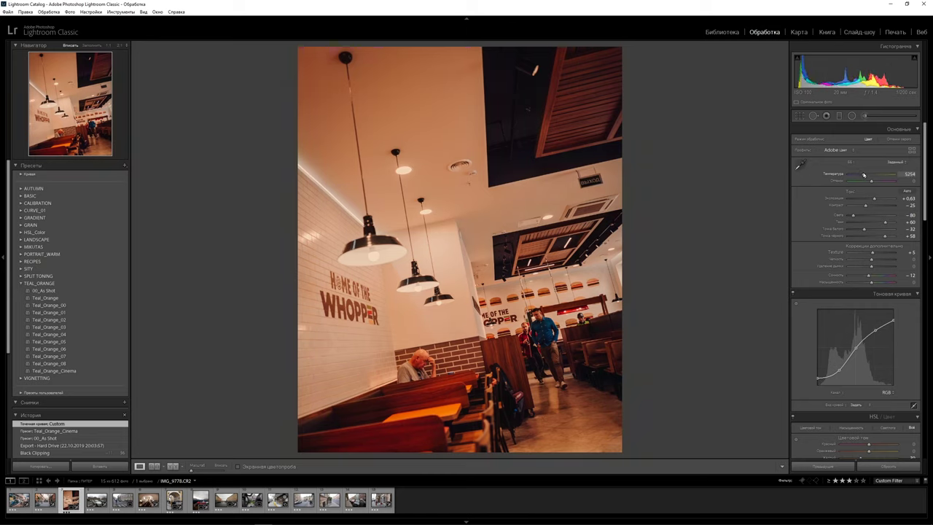
# Step: Reset the café photo's white balance to As Shot, set Temperature to 4350, and show it beside the original
pyautogui.moveTo(860, 175); pyautogui.dragTo(858, 175)
pyautogui.click(895, 162)
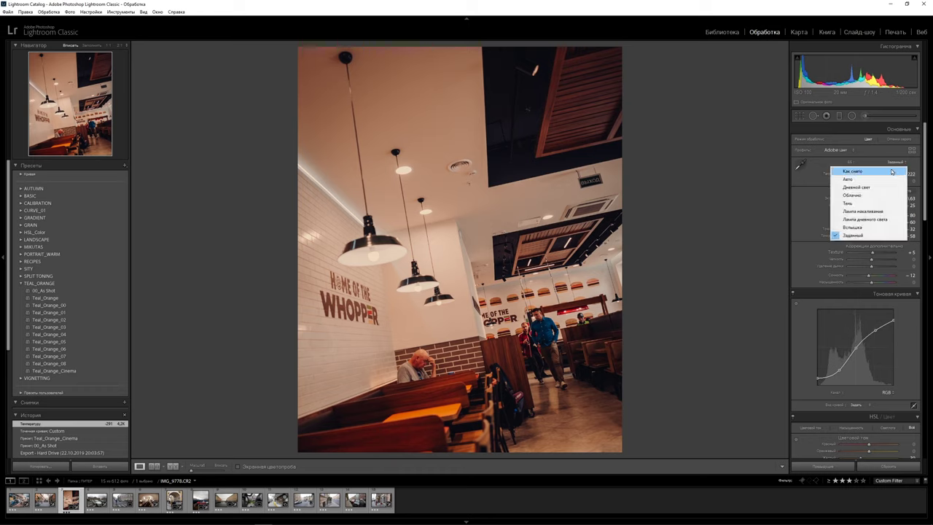
pyautogui.click(859, 172)
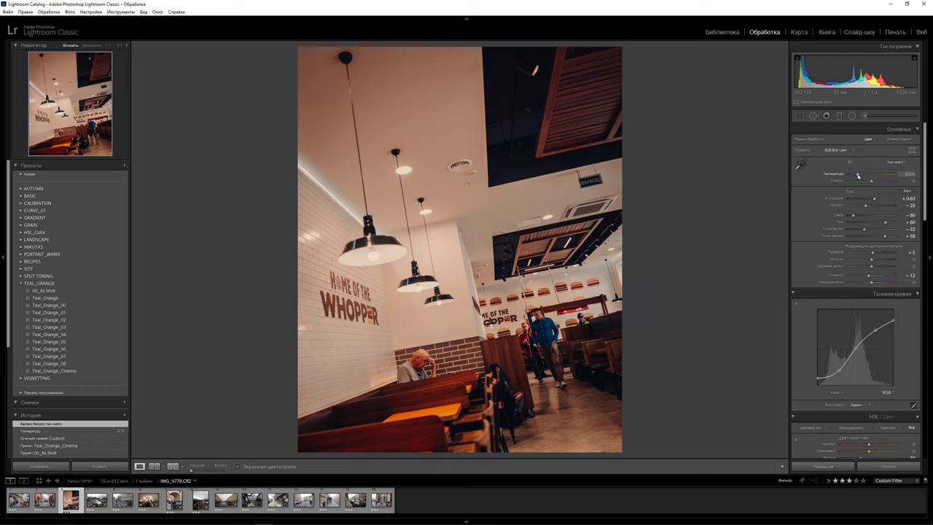
pyautogui.click(903, 174)
pyautogui.write('4350')
pyautogui.press('Return')
pyautogui.click(173, 466)
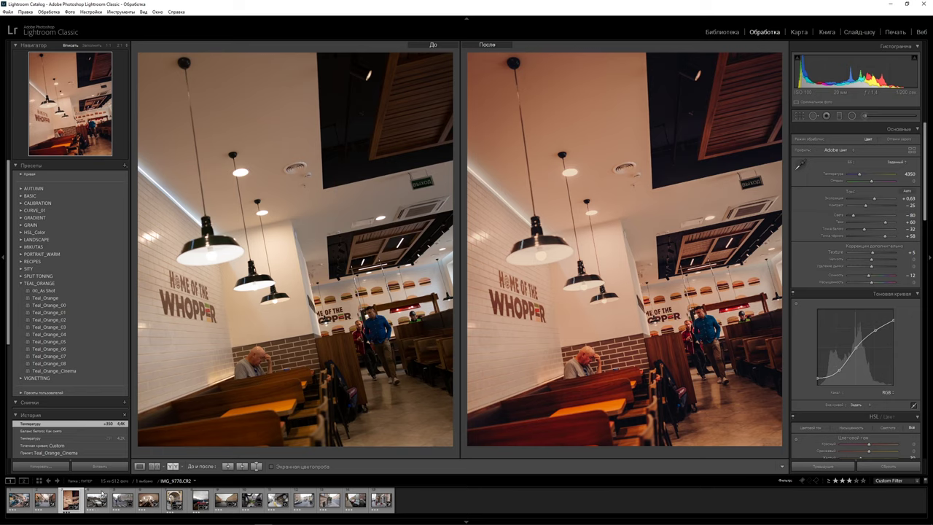
# Step: Open the palace-square photo with the parked white BMW from the filmstrip
pyautogui.click(97, 500)
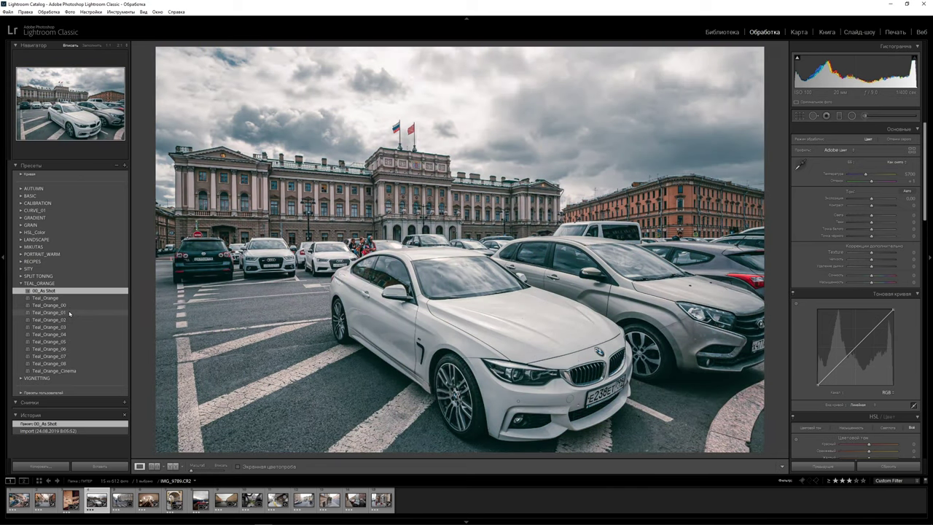
# Step: Apply Teal_Orange_01 with exposure -0.08, temperature 6444, vibrance -13 and deeper curve shadows, then compare with the original
pyautogui.click(69, 313)
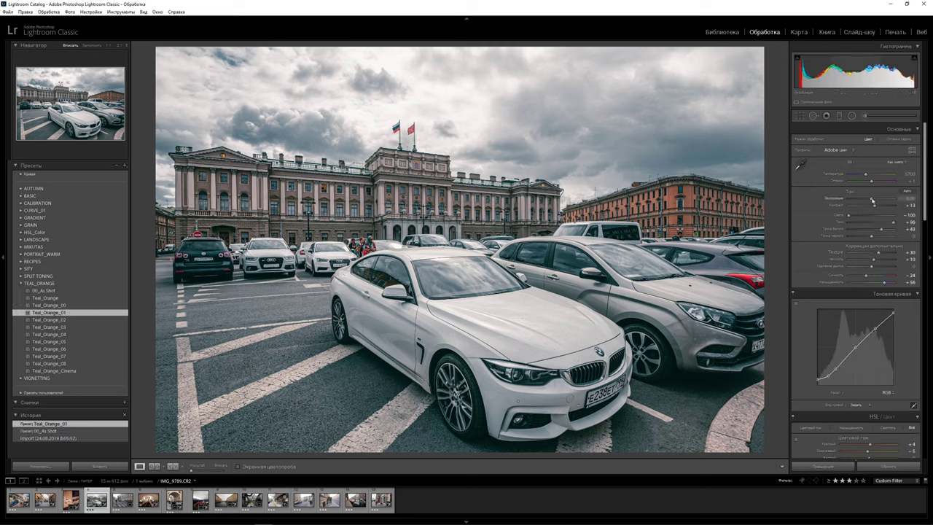
pyautogui.moveTo(872, 200); pyautogui.dragTo(871, 201)
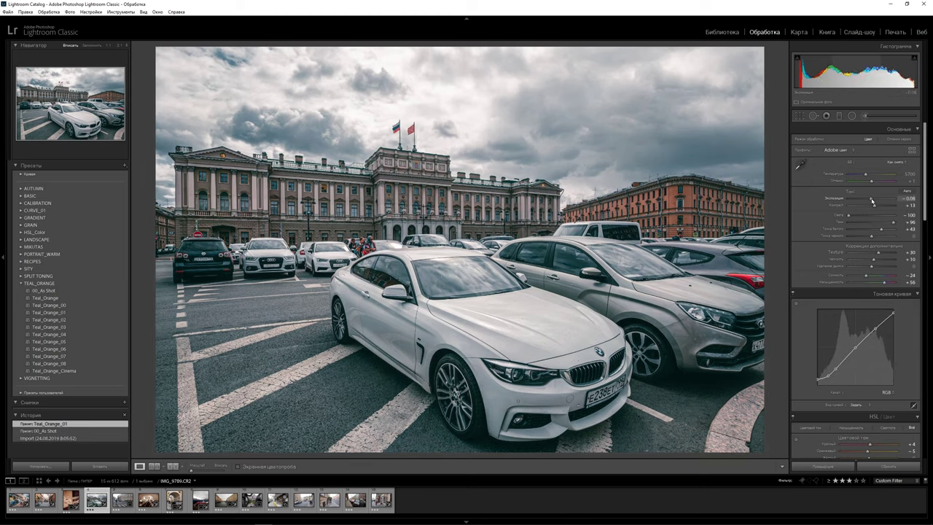
pyautogui.moveTo(865, 175); pyautogui.dragTo(869, 175)
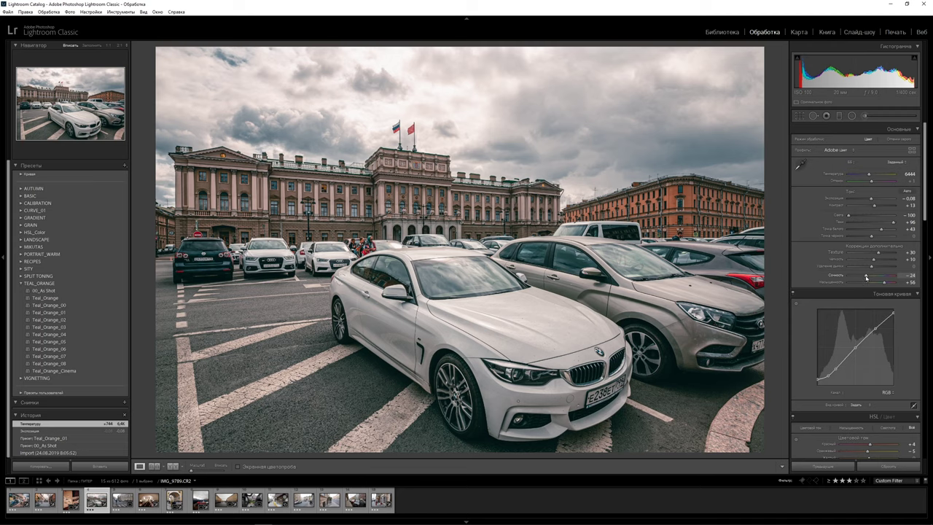
pyautogui.moveTo(866, 277); pyautogui.dragTo(867, 276)
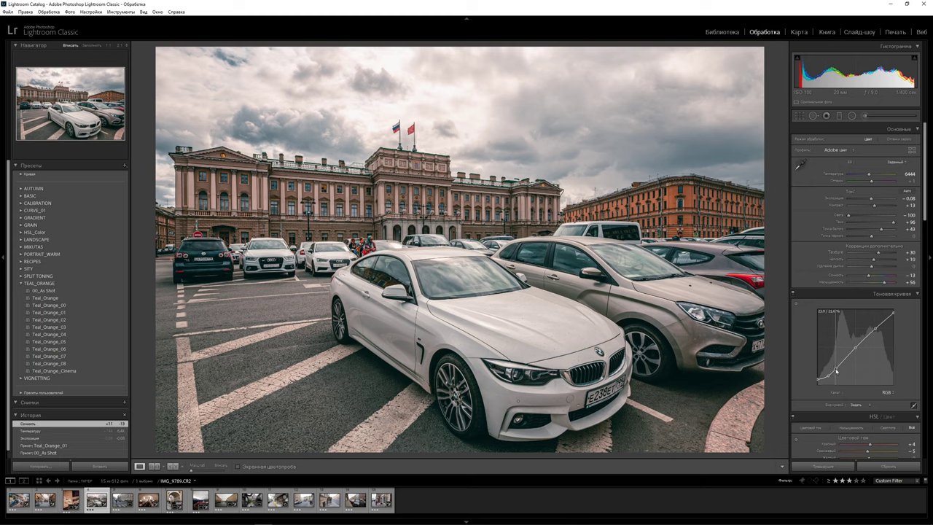
pyautogui.moveTo(835, 369); pyautogui.dragTo(827, 380)
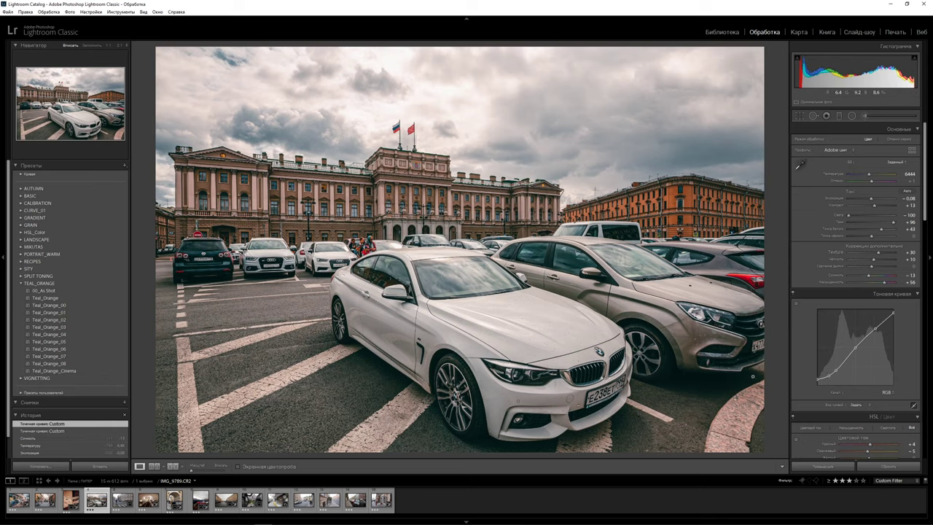
pyautogui.click(172, 467)
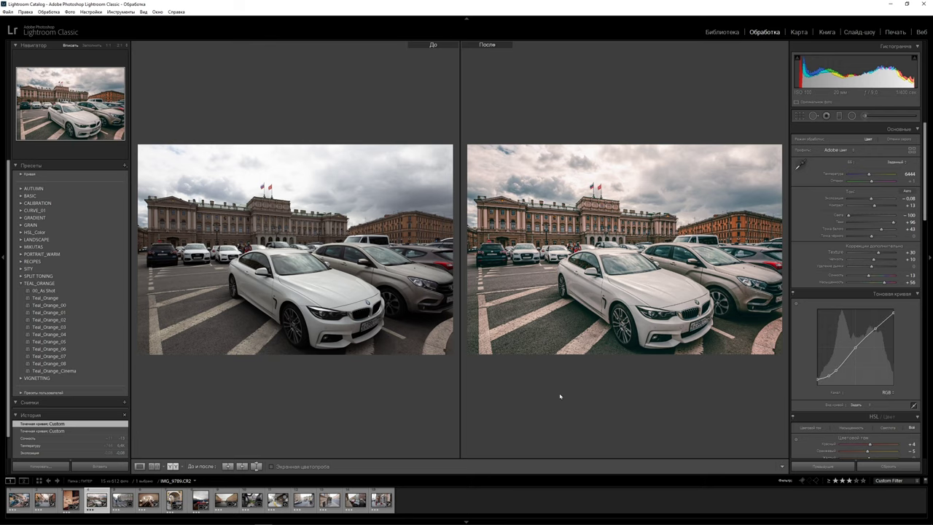
# Step: Return to Loupe view and open IMG_9819, the man on a scooter
pyautogui.click(139, 466)
pyautogui.click(123, 499)
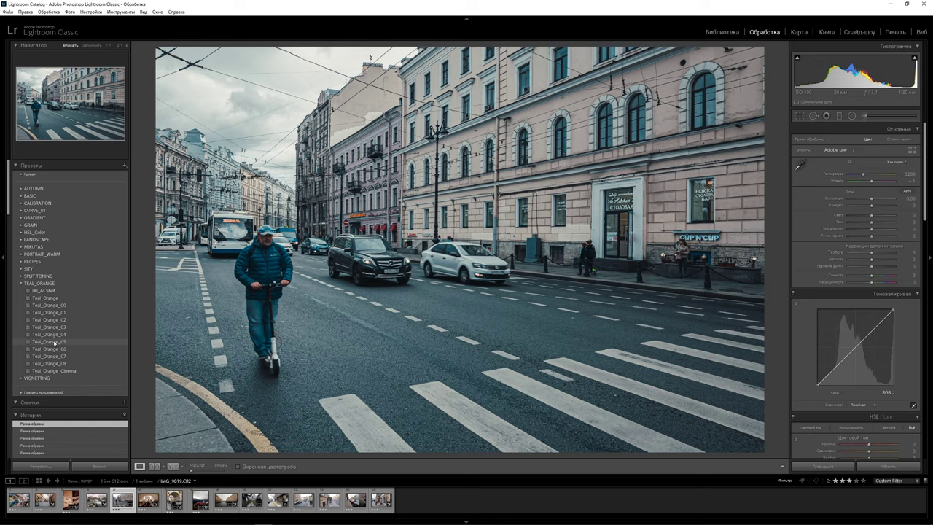
# Step: Apply Teal_Orange_05 with exposure +0.16 and temperature 5571, trying saturation +68 before resetting it to 0
pyautogui.click(55, 343)
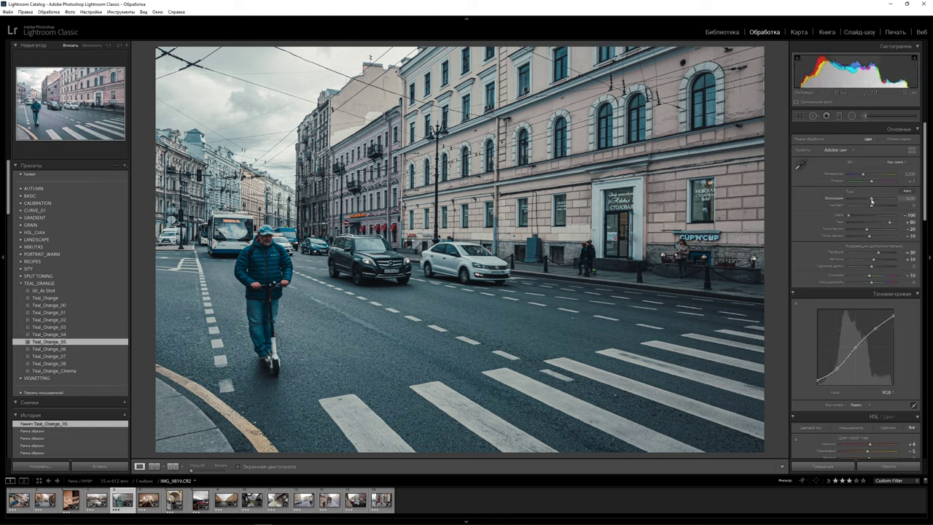
pyautogui.moveTo(872, 200); pyautogui.dragTo(872, 201)
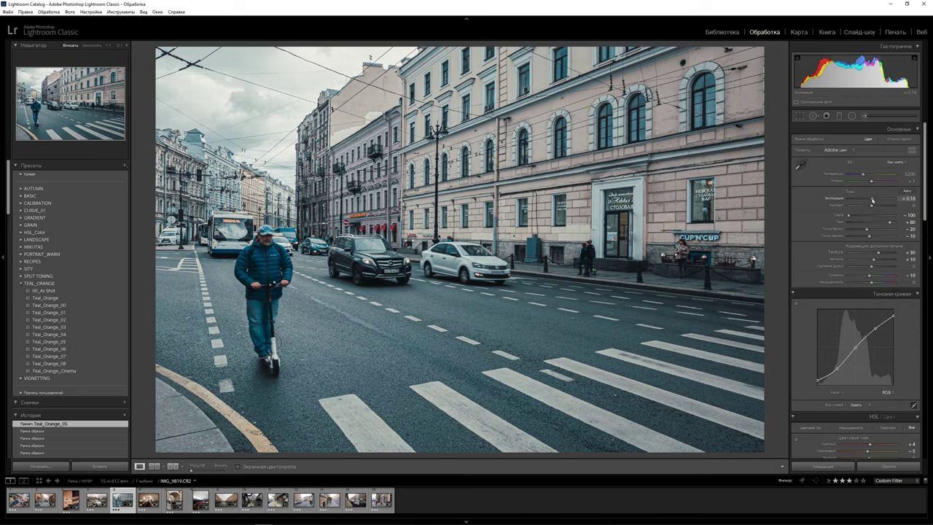
pyautogui.moveTo(863, 176); pyautogui.dragTo(865, 175)
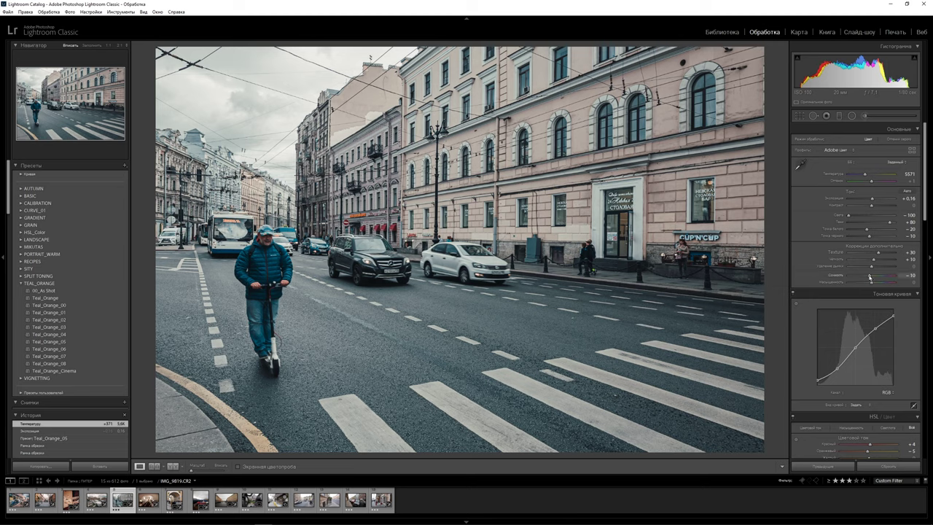
pyautogui.moveTo(872, 283); pyautogui.dragTo(887, 283)
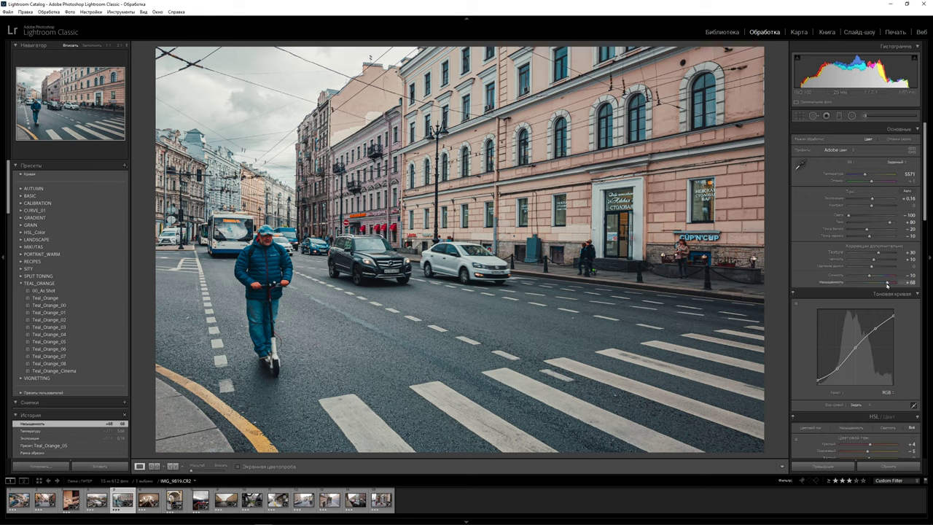
pyautogui.doubleClick(888, 284)
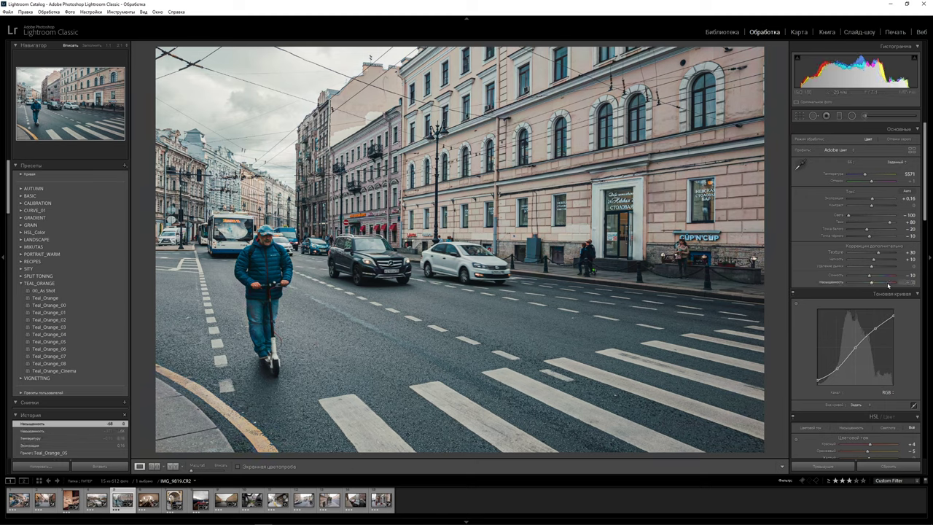
# Step: Paint an Adjustment Brush mask across the pink building facade
pyautogui.click(865, 116)
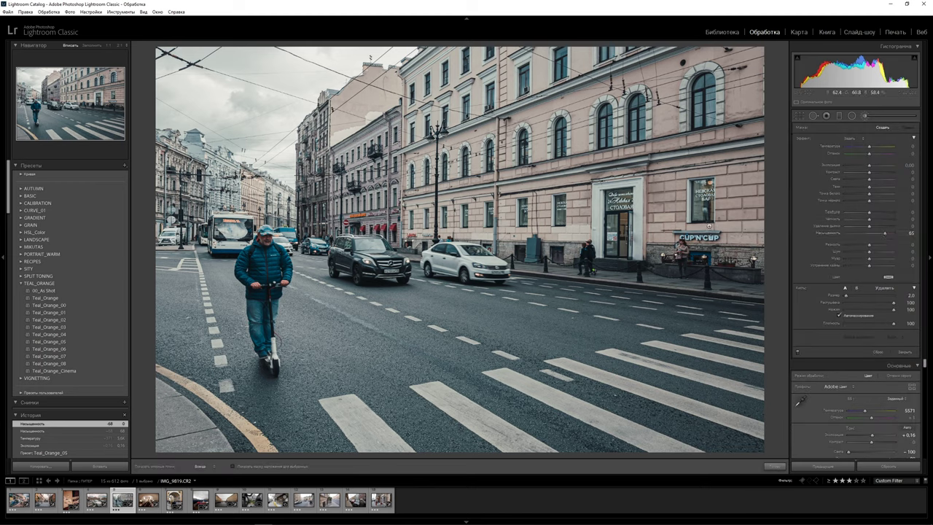
pyautogui.scroll(5, 710, 223)
pyautogui.scroll(1, 710, 223)
pyautogui.scroll(5, 731, 184)
pyautogui.click(732, 184)
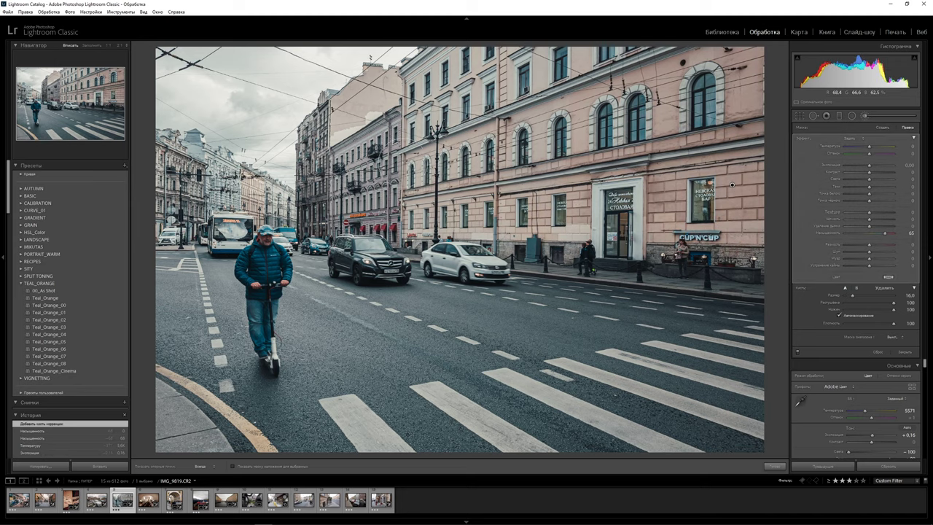
pyautogui.press('h')
pyautogui.moveTo(190, 171); pyautogui.dragTo(190, 204)
pyautogui.moveTo(288, 197); pyautogui.dragTo(289, 212)
pyautogui.moveTo(191, 211)
pyautogui.mouseDown()
pyautogui.moveTo(324, 179)
pyautogui.moveTo(328, 145)
pyautogui.mouseUp()
pyautogui.press('h')
pyautogui.scroll(-2, 325, 149)
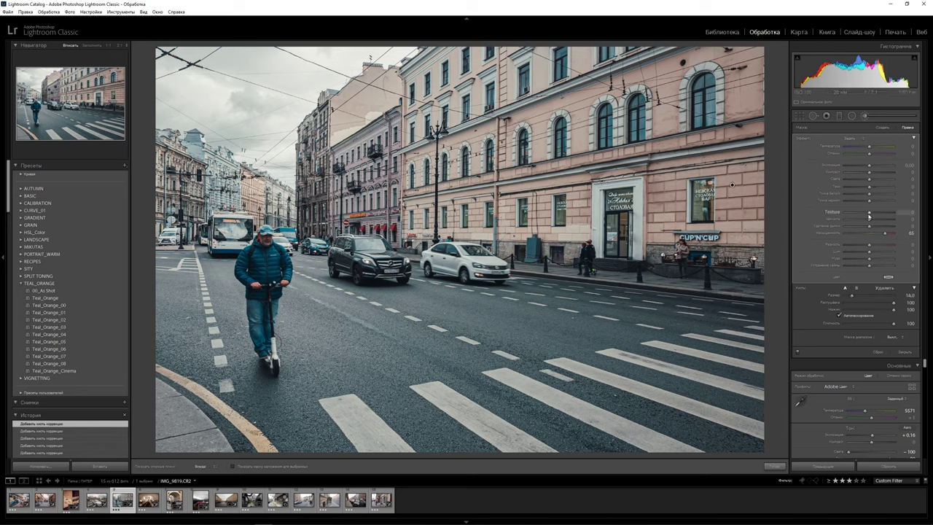
# Step: Give the facade brush texture +42, temperature +23 and maximum saturation
pyautogui.moveTo(869, 214); pyautogui.dragTo(879, 211)
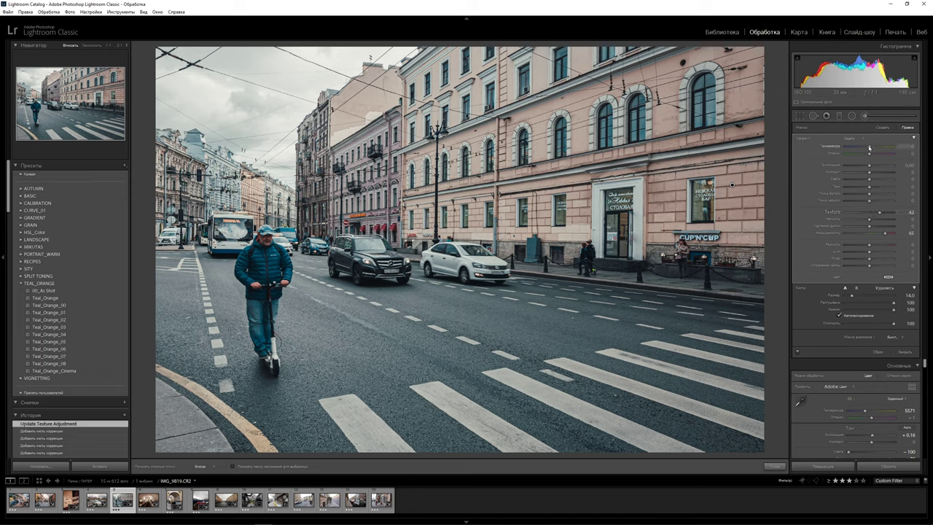
pyautogui.moveTo(869, 147); pyautogui.dragTo(875, 147)
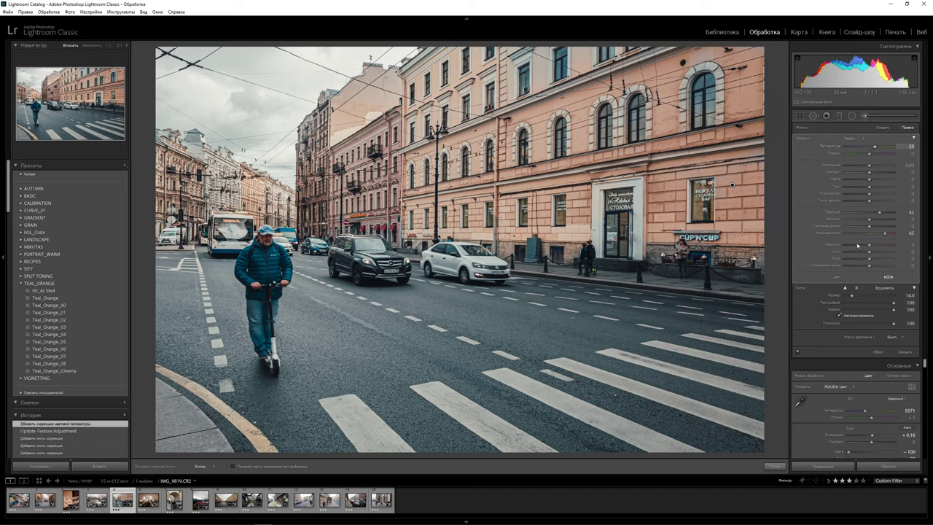
pyautogui.moveTo(886, 233); pyautogui.dragTo(893, 234)
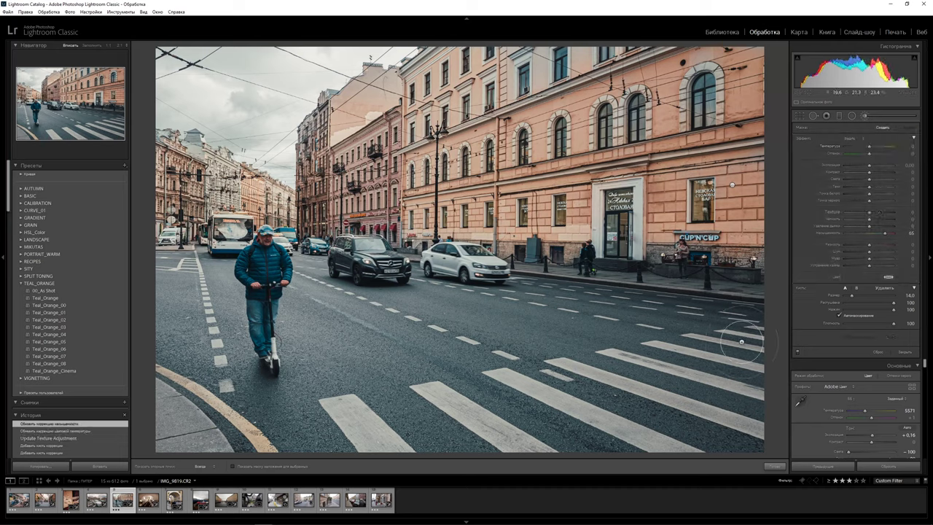
pyautogui.click(881, 127)
# Step: Add a graduated filter over the lower road with reduced exposure
pyautogui.click(839, 117)
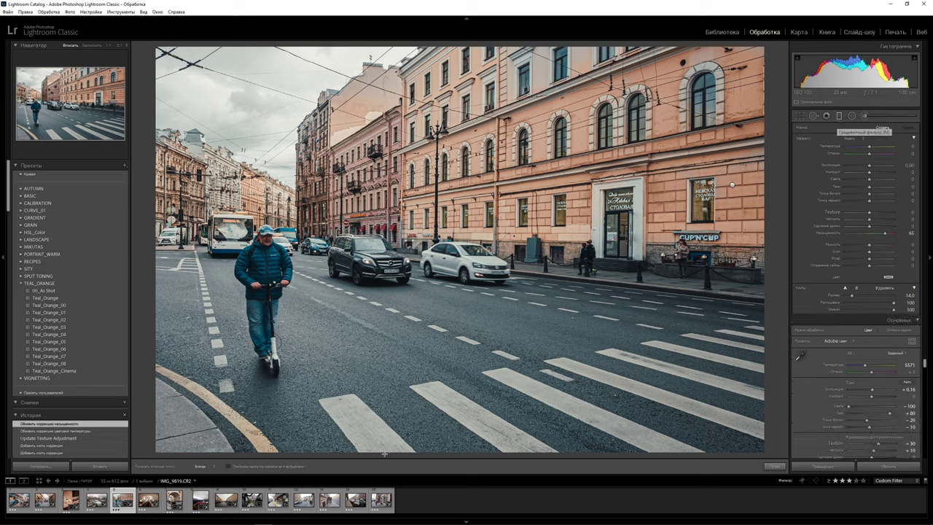
pyautogui.moveTo(413, 454); pyautogui.dragTo(430, 277)
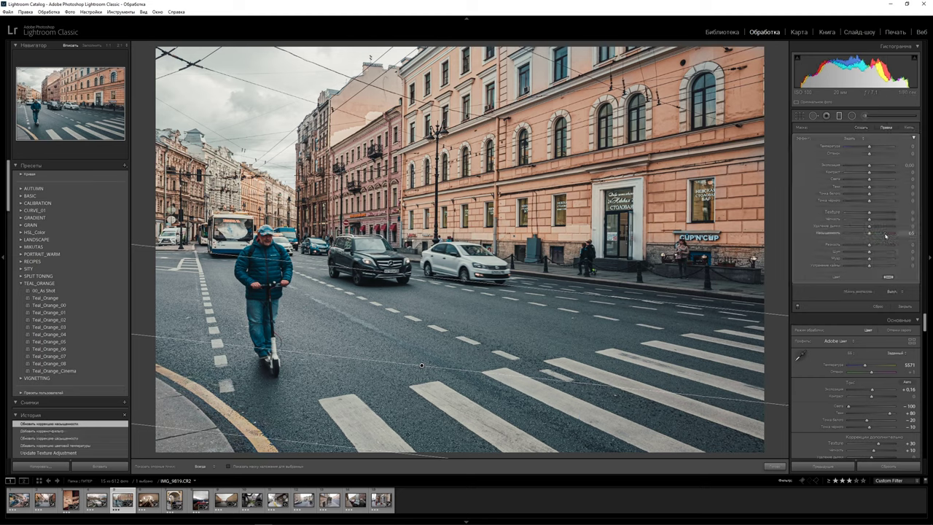
pyautogui.moveTo(869, 166); pyautogui.dragTo(868, 166)
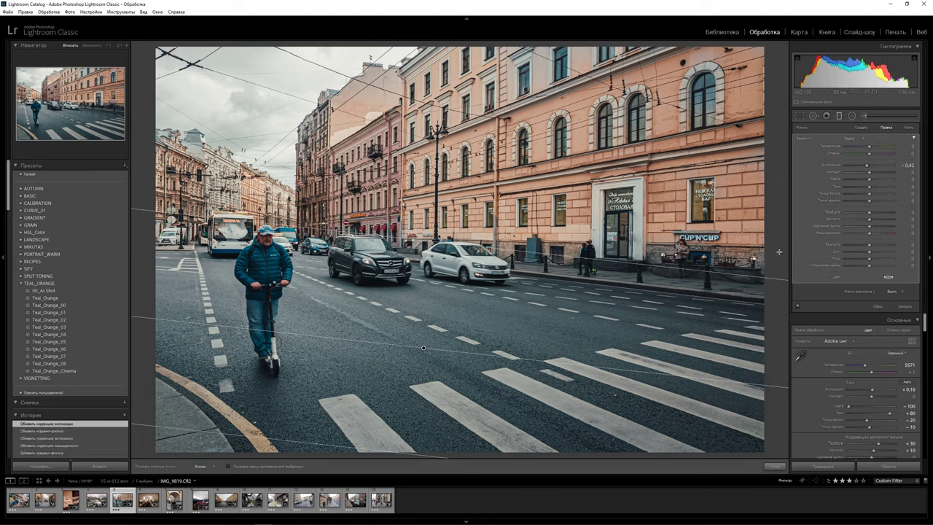
pyautogui.click(669, 357)
pyautogui.press('m')
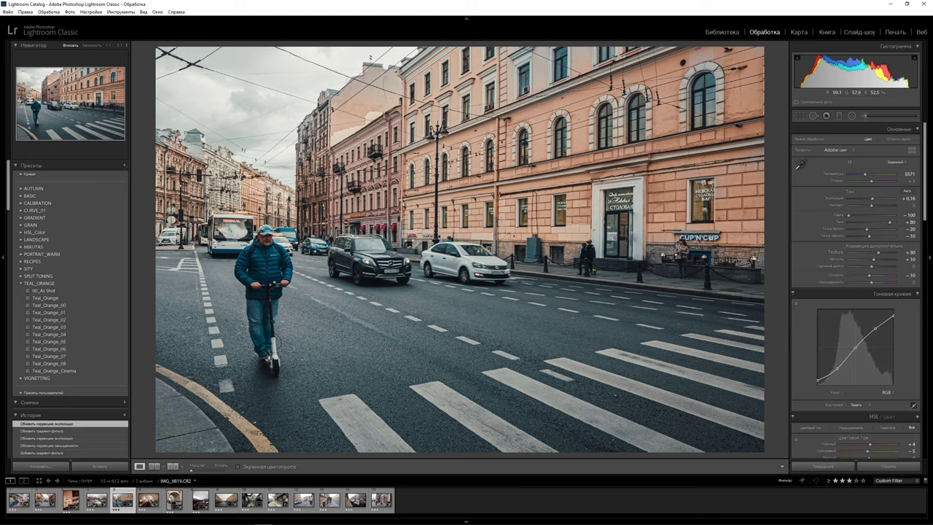
# Step: Brush along the yellow kerb line and warm it with higher temperature
pyautogui.click(865, 116)
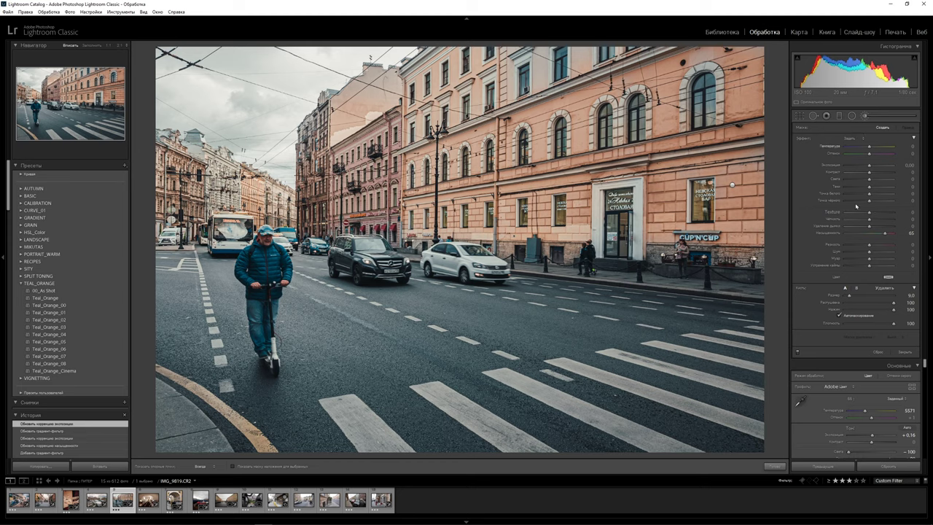
pyautogui.scroll(-5, 162, 371)
pyautogui.press('h')
pyautogui.click(160, 370)
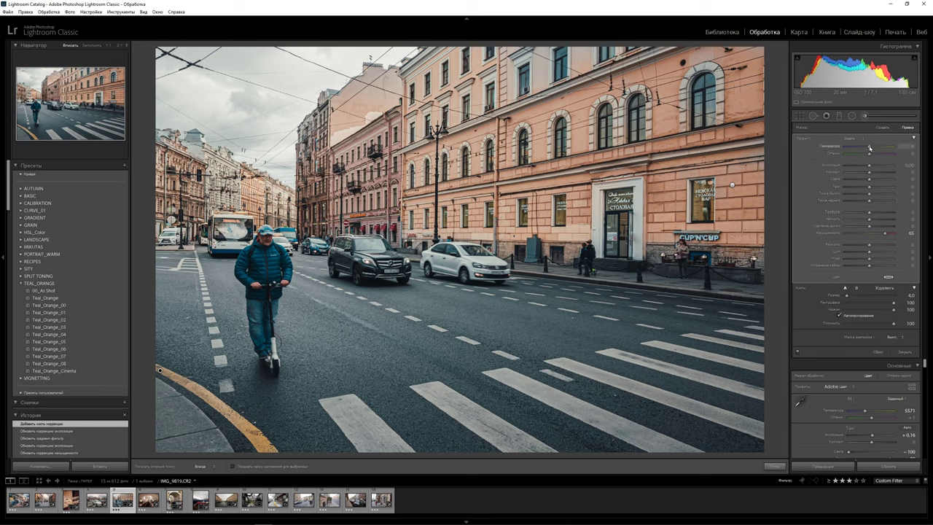
pyautogui.moveTo(869, 148); pyautogui.dragTo(874, 148)
pyautogui.press('k')
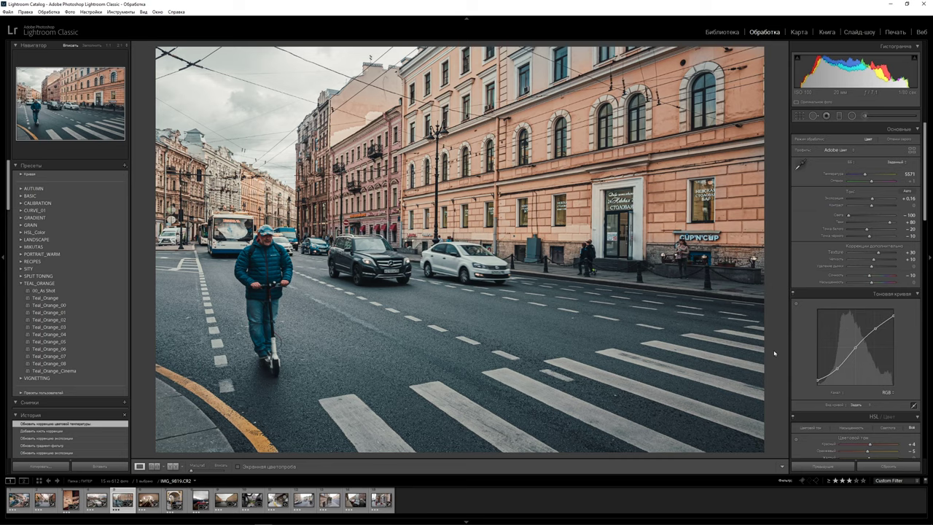
# Step: Briefly view the unedited original, then show before and after side by side
pyautogui.press('\\')
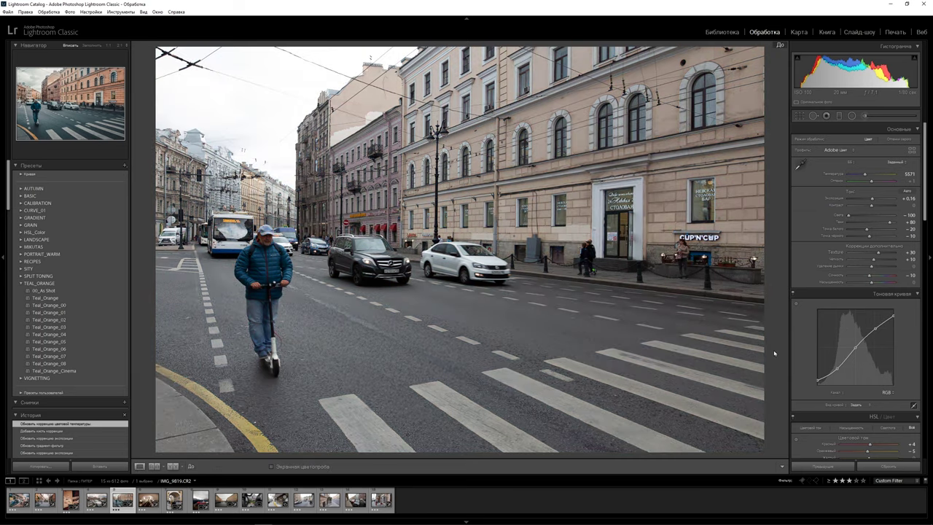
pyautogui.press('\\')
pyautogui.click(173, 465)
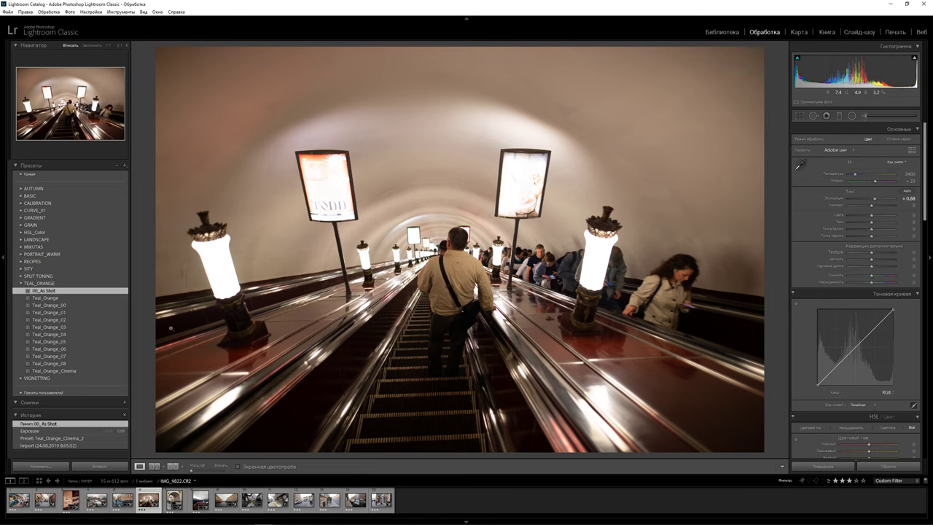
# Step: Apply Teal_Orange_Cinema to the metro escalator photo and compare it with the original
pyautogui.click(54, 371)
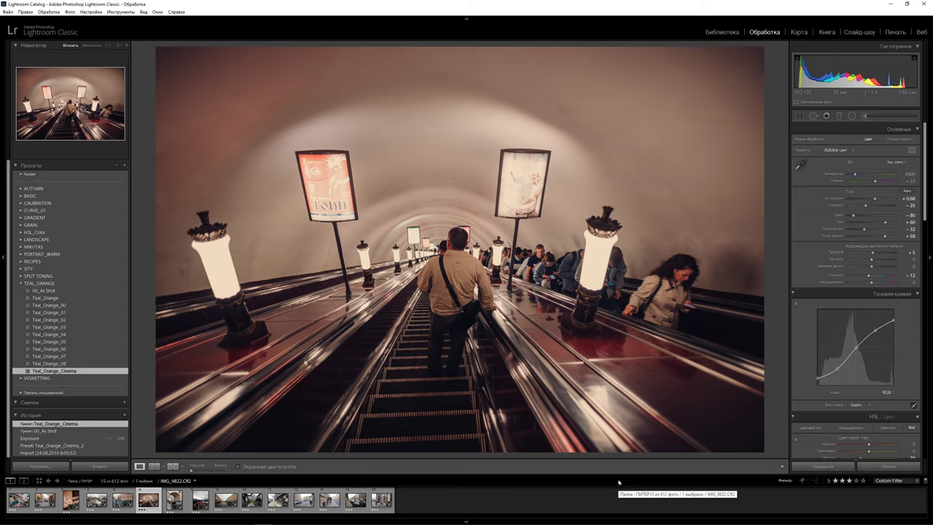
pyautogui.click(173, 466)
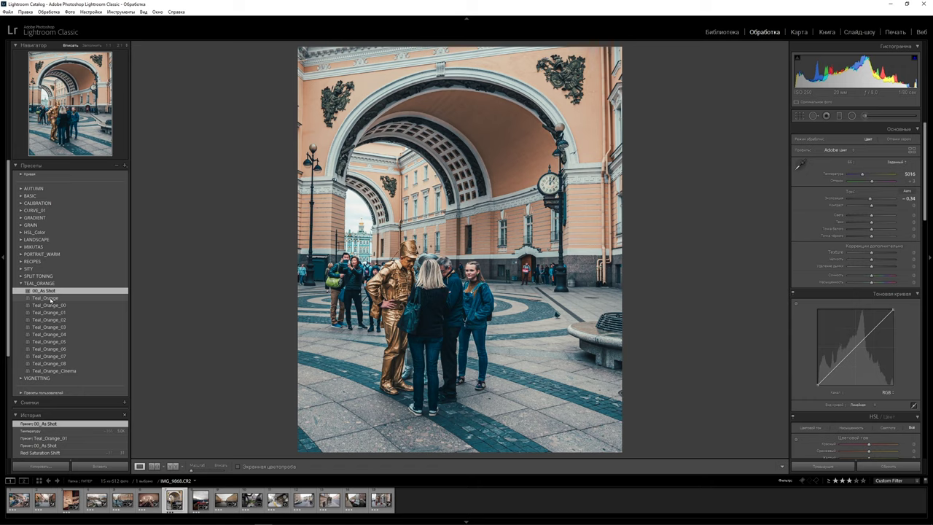
# Step: Apply Teal_Orange to the archway photo with temperature 5571, then move to the next photo
pyautogui.click(45, 298)
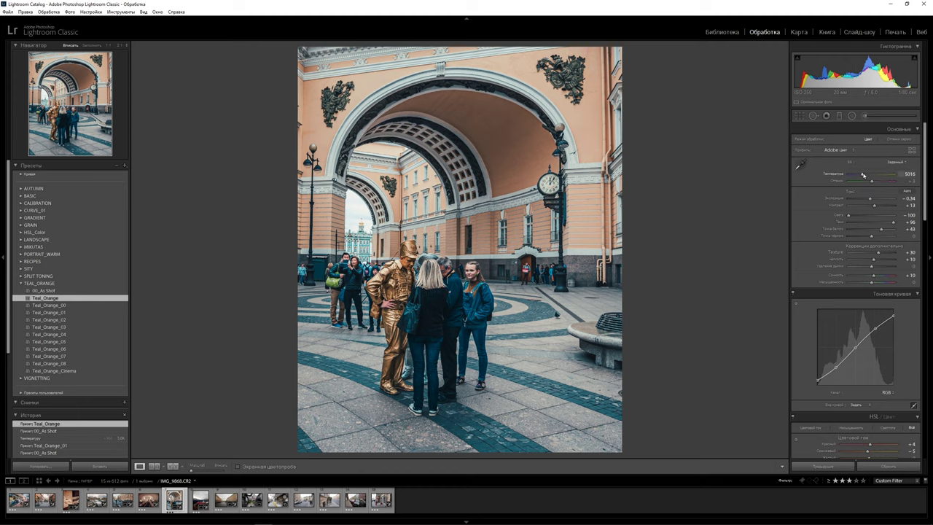
pyautogui.moveTo(862, 175); pyautogui.dragTo(865, 175)
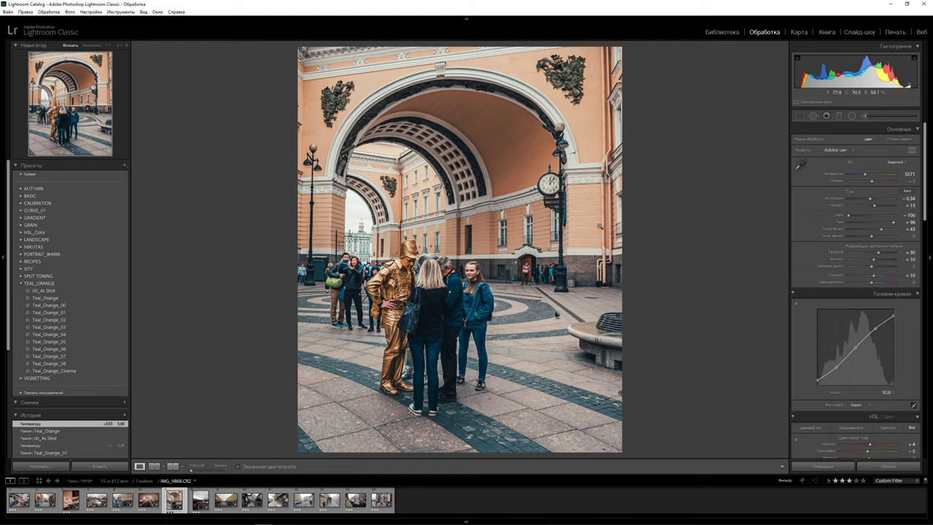
pyautogui.press('Right')
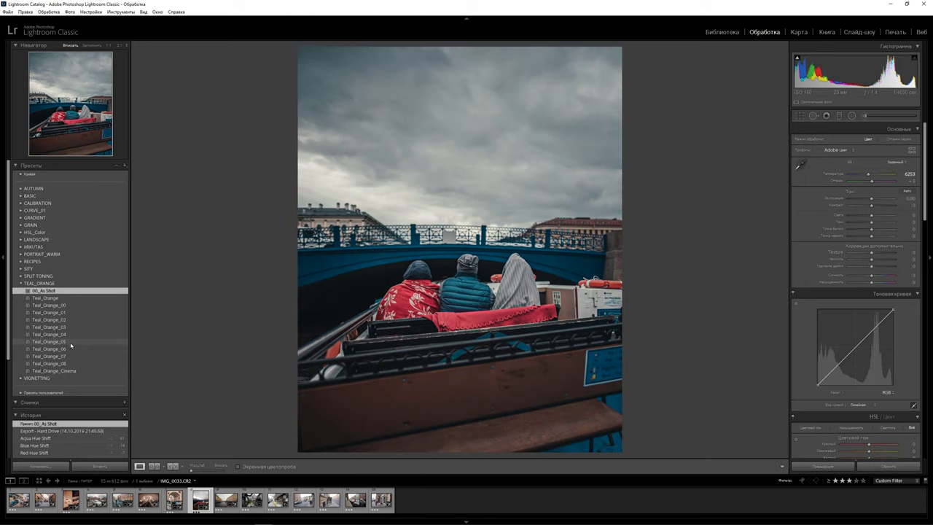
# Step: Grade the boat photo with Teal_Orange_05, compare before/after, then open IMG_0041 in Loupe view
pyautogui.click(71, 343)
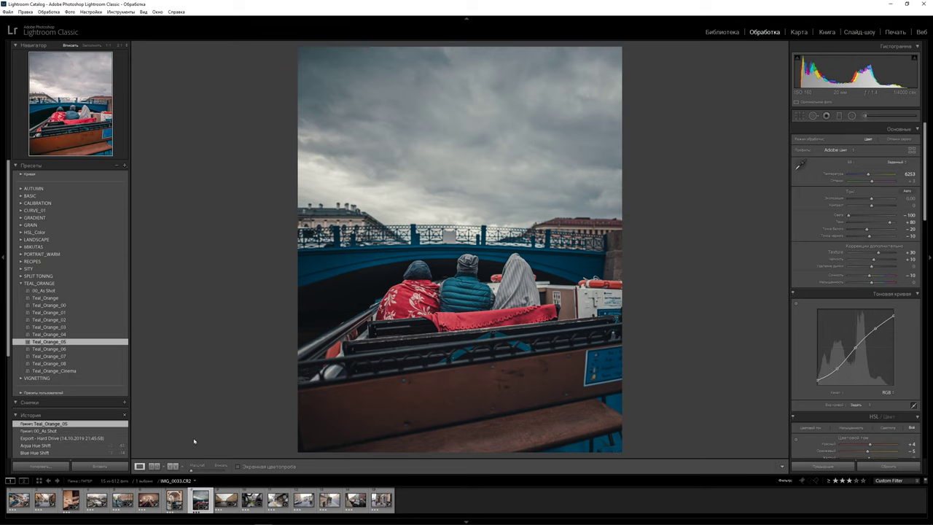
pyautogui.click(173, 466)
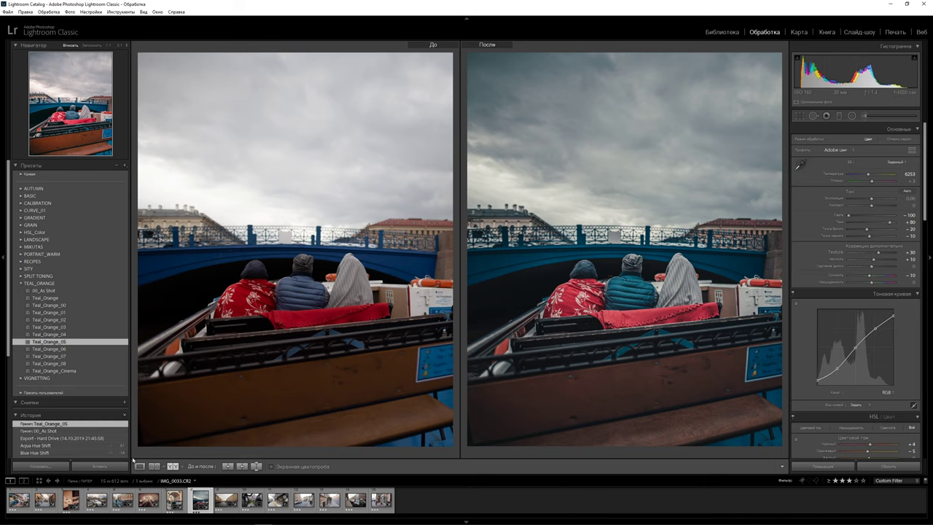
pyautogui.click(139, 466)
pyautogui.click(226, 499)
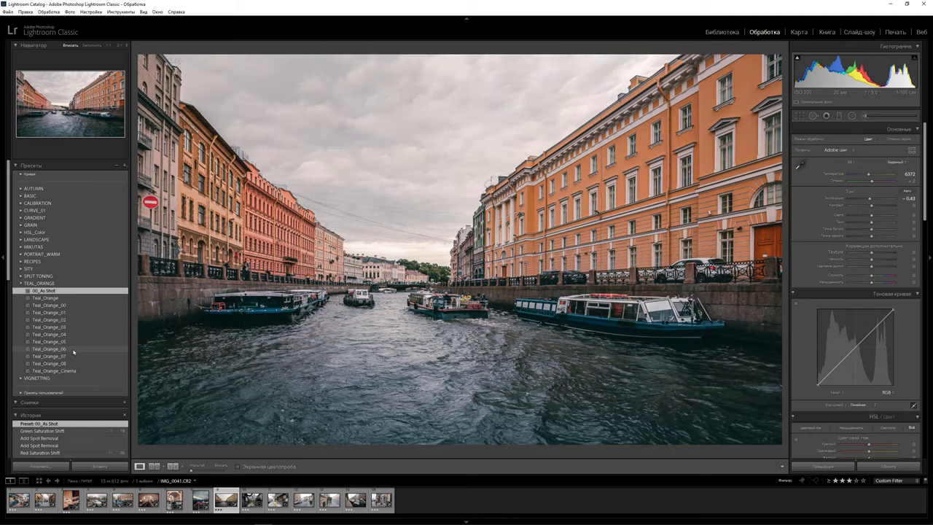
# Step: Give the canal photo Teal_Orange_06 with Shadows +100, compare Before/After, then open IMG_0124
pyautogui.click(73, 350)
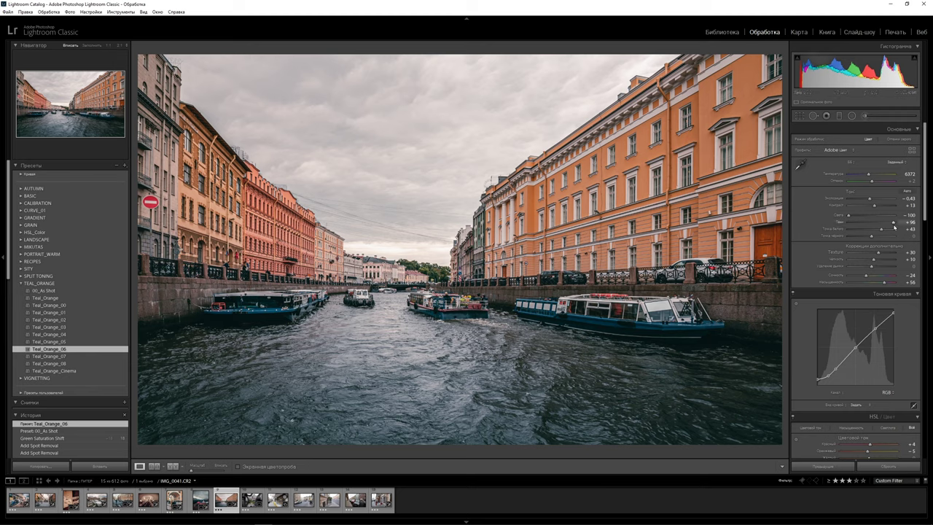
pyautogui.moveTo(894, 224); pyautogui.dragTo(898, 224)
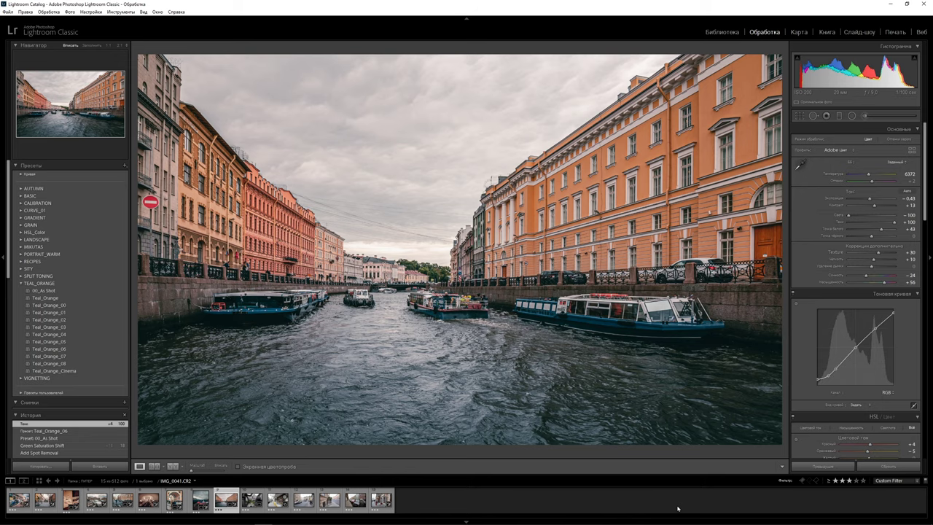
pyautogui.click(173, 465)
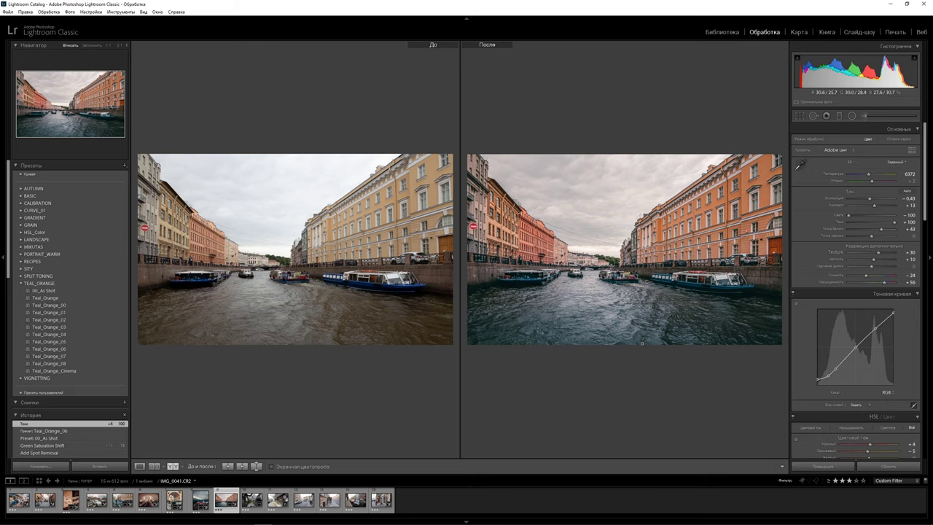
pyautogui.press('Right')
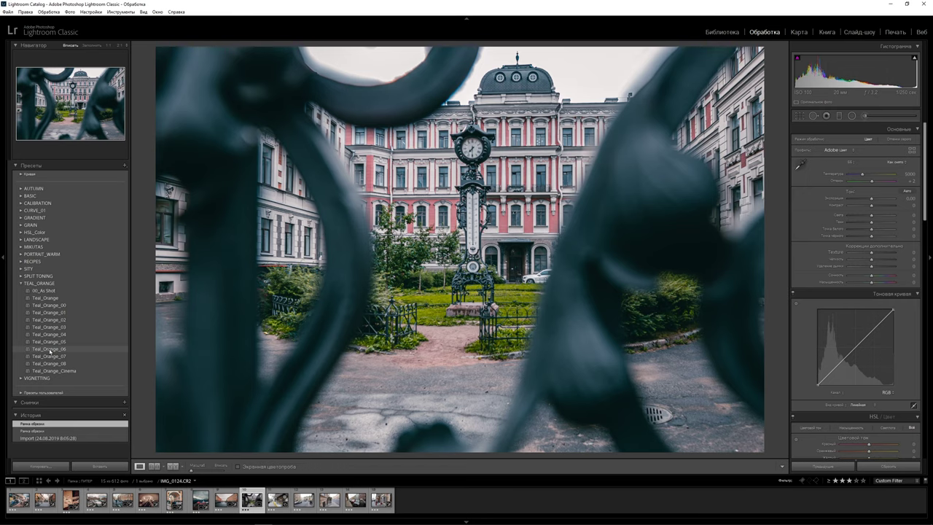
pyautogui.click(48, 351)
pyautogui.moveTo(886, 285); pyautogui.dragTo(874, 277)
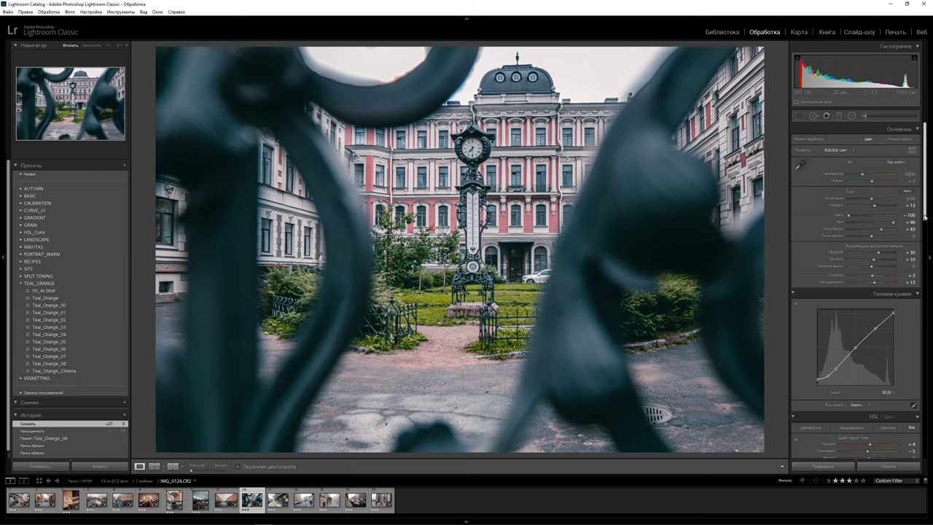
pyautogui.scroll(-5, 925, 216)
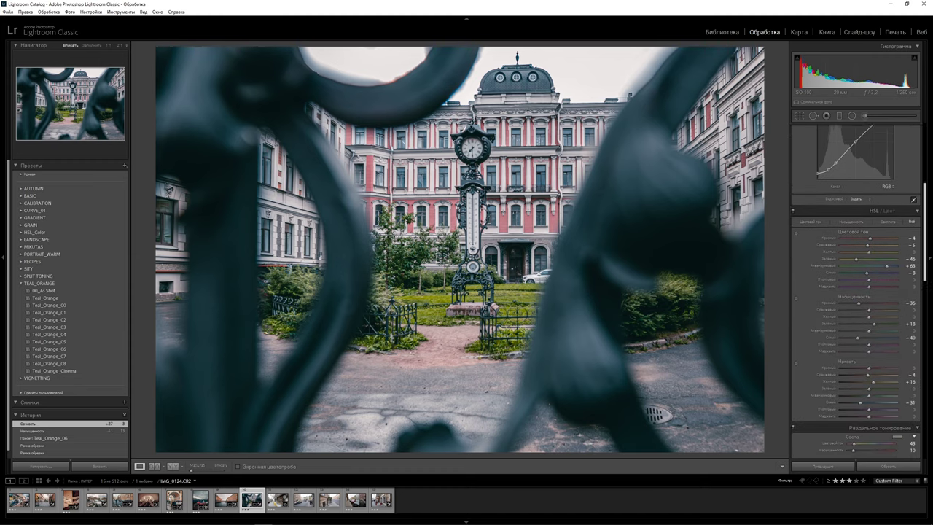
pyautogui.scroll(-1, 860, 290)
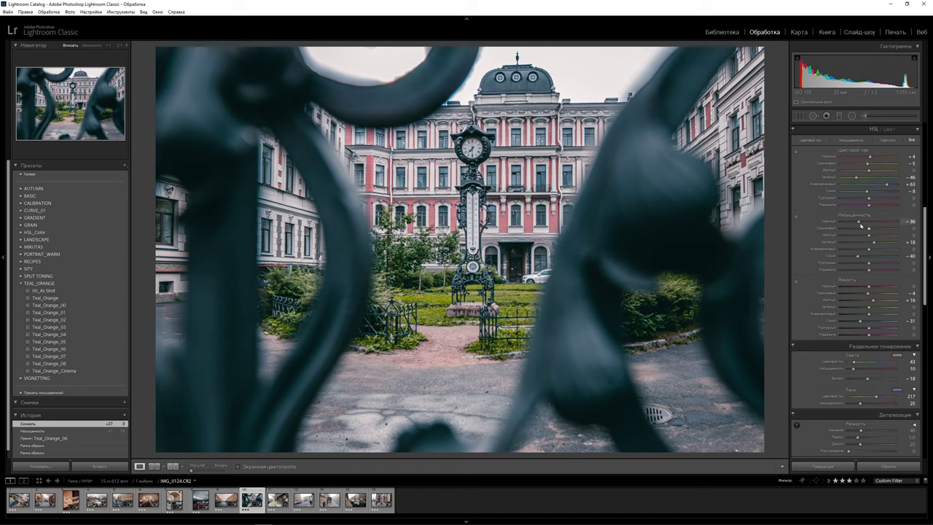
# Step: Raise red saturation, slightly lower red luminance, and pull the tone curve's shadow point down
pyautogui.moveTo(861, 221); pyautogui.dragTo(879, 222)
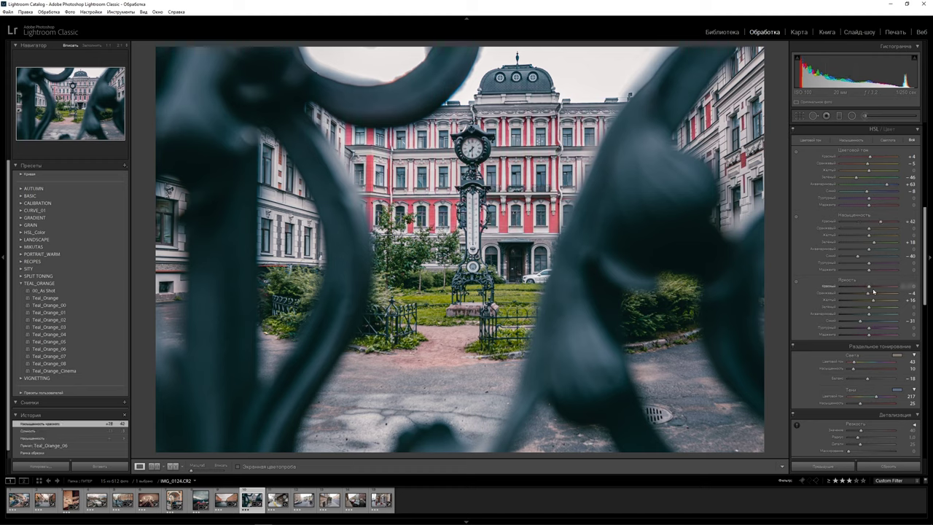
pyautogui.moveTo(868, 288); pyautogui.dragTo(866, 290)
pyautogui.moveTo(925, 284); pyautogui.dragTo(924, 221)
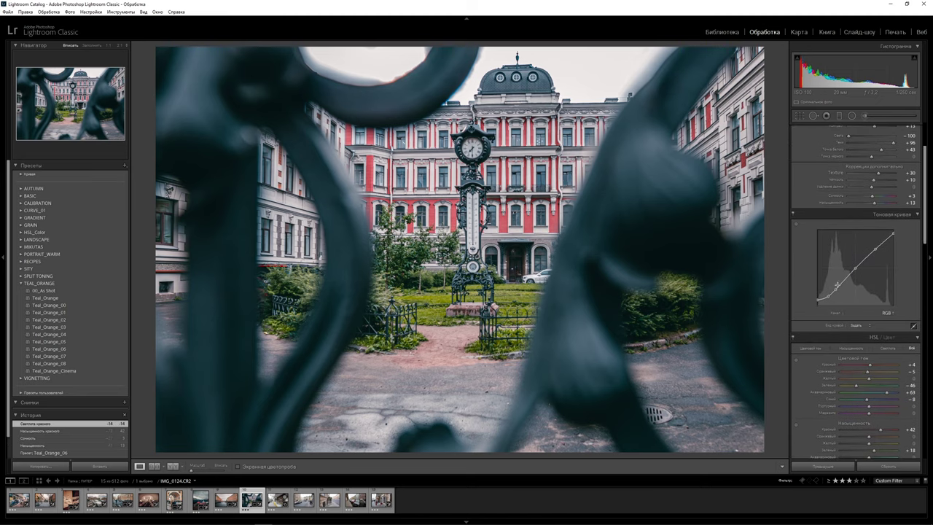
pyautogui.moveTo(837, 285); pyautogui.dragTo(829, 301)
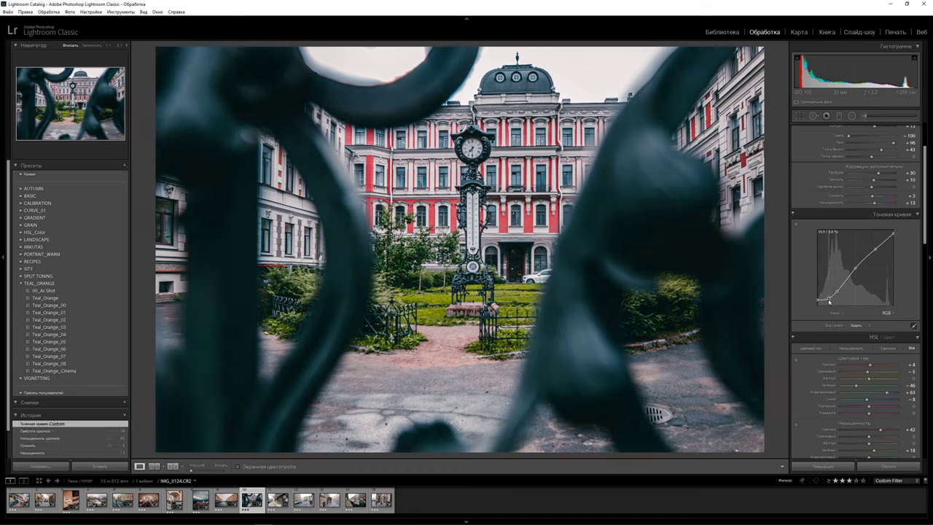
pyautogui.moveTo(829, 301); pyautogui.dragTo(831, 299)
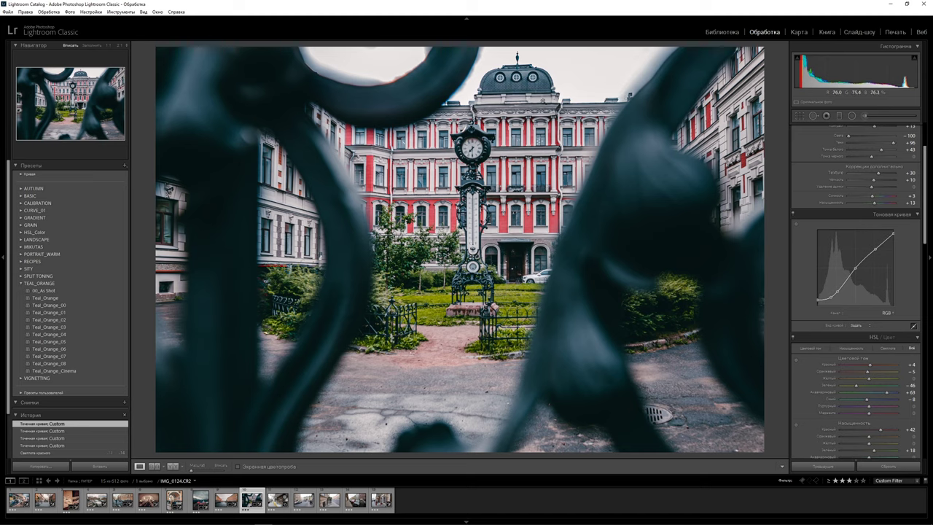
# Step: Crop the courtyard photo tighter around the clock
pyautogui.press('r')
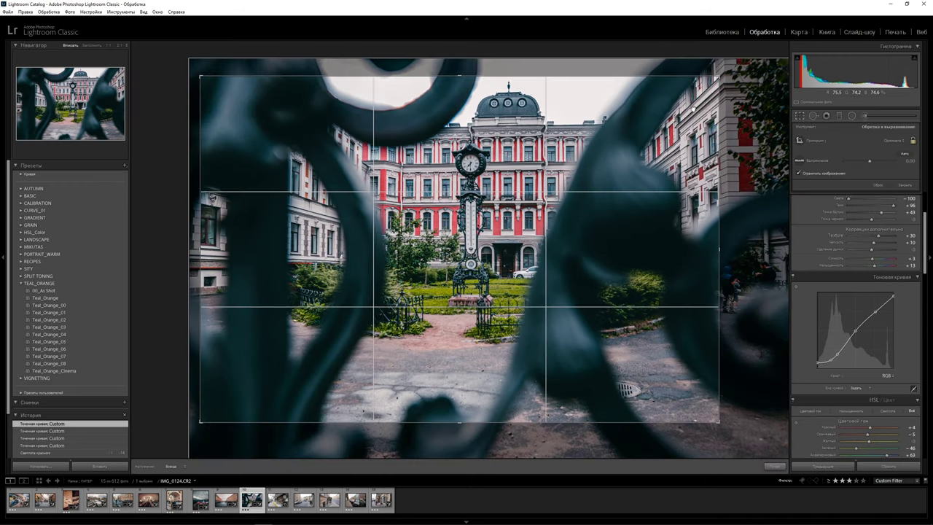
pyautogui.moveTo(715, 81)
pyautogui.mouseDown()
pyautogui.moveTo(692, 97)
pyautogui.moveTo(709, 88)
pyautogui.mouseUp()
pyautogui.press('Return')
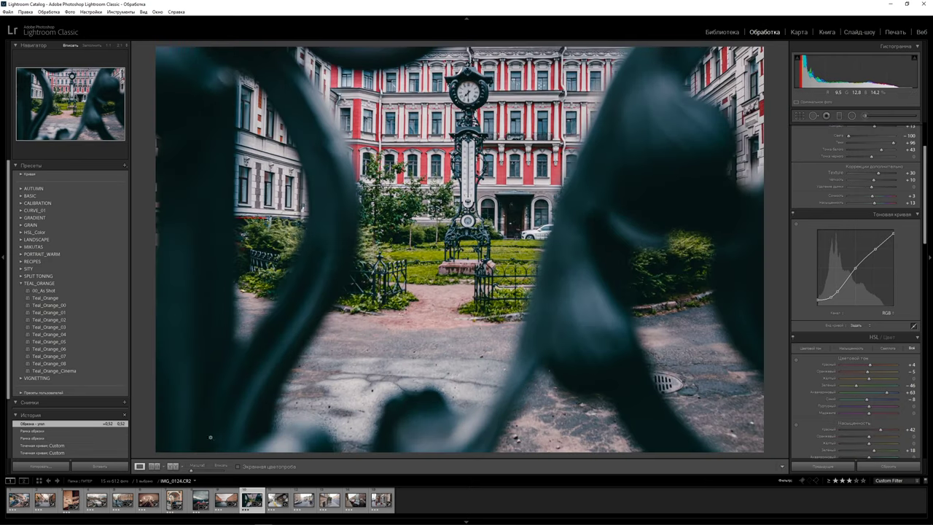
# Step: Compare the courtyard photo Before/After, then open café photo IMG_0230 in Loupe view
pyautogui.click(173, 466)
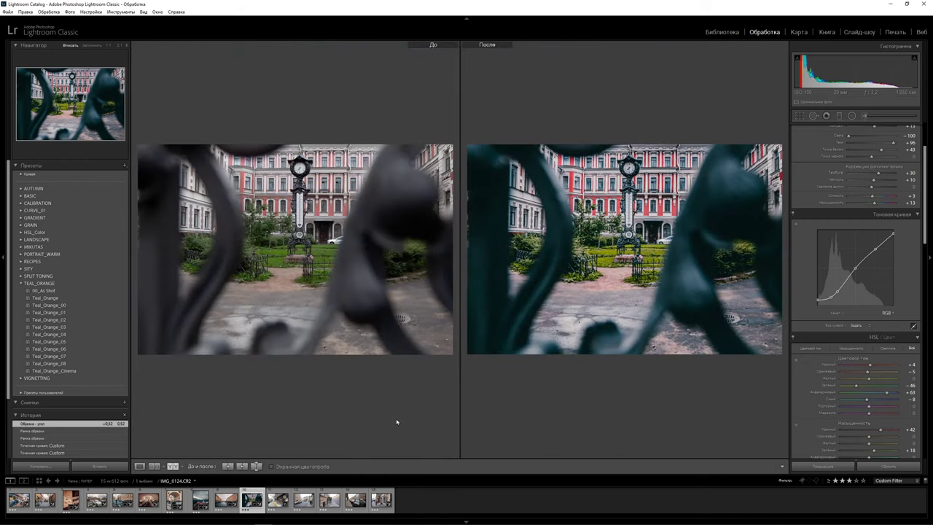
pyautogui.press('Right')
pyautogui.click(140, 466)
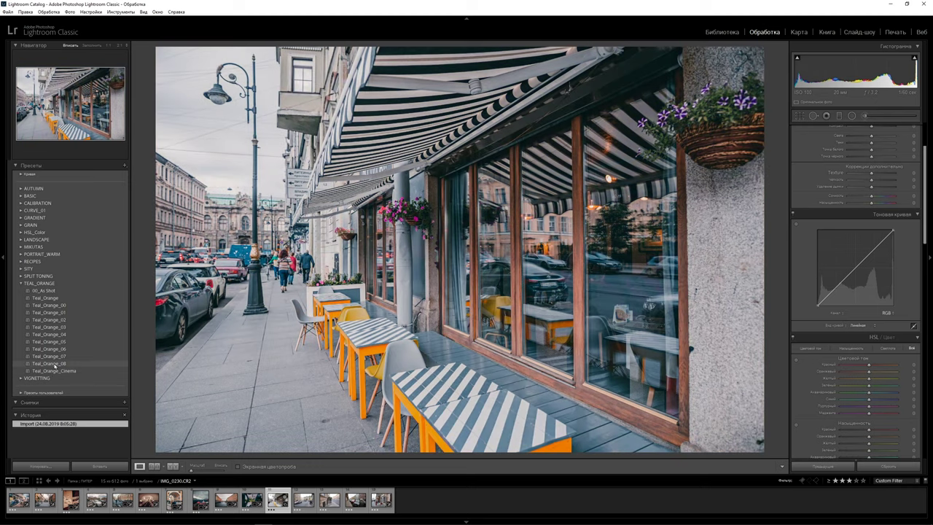
# Step: Apply Teal_Orange_08 to the café photo, ease Shadows to +78 and reset Exposure to 0.00
pyautogui.click(51, 363)
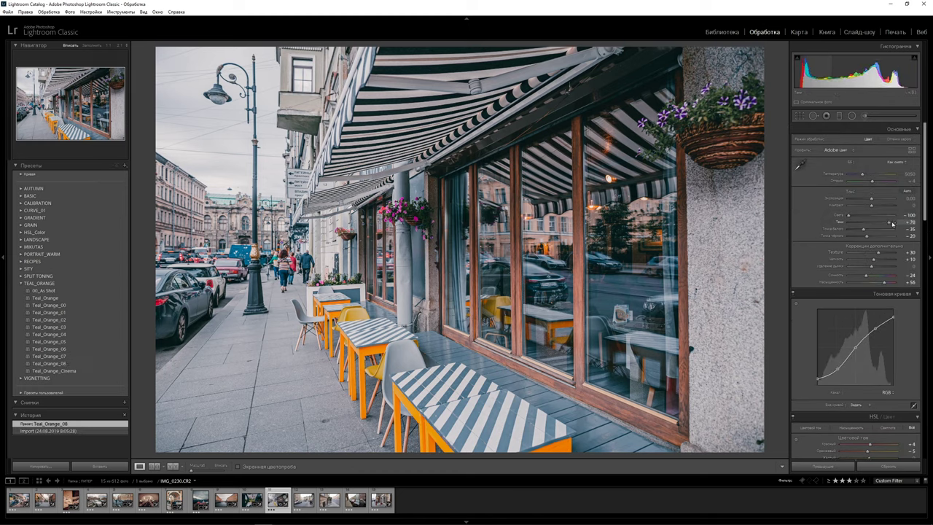
pyautogui.moveTo(895, 224); pyautogui.dragTo(871, 201)
pyautogui.doubleClick(872, 201)
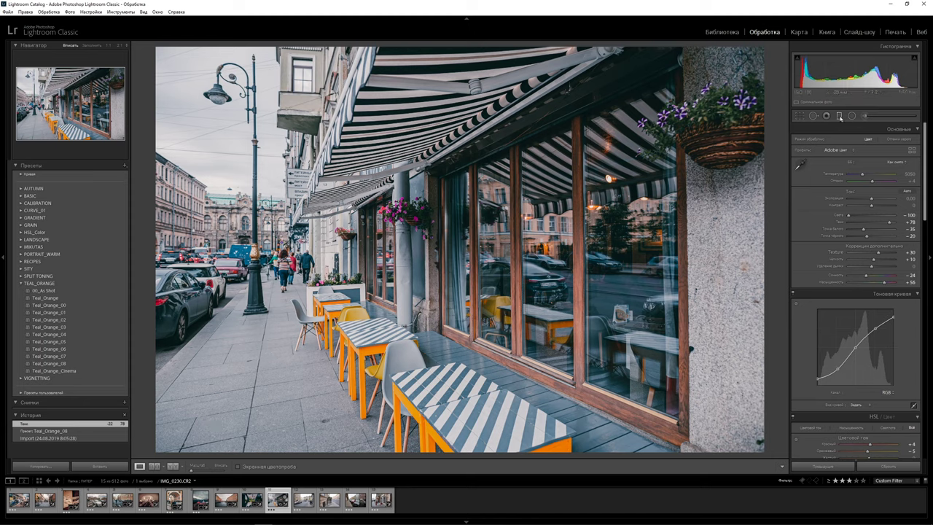
# Step: Add a graduated filter from the café photo's left edge with exposure about -0.81
pyautogui.press('k')
pyautogui.moveTo(147, 324); pyautogui.dragTo(156, 324)
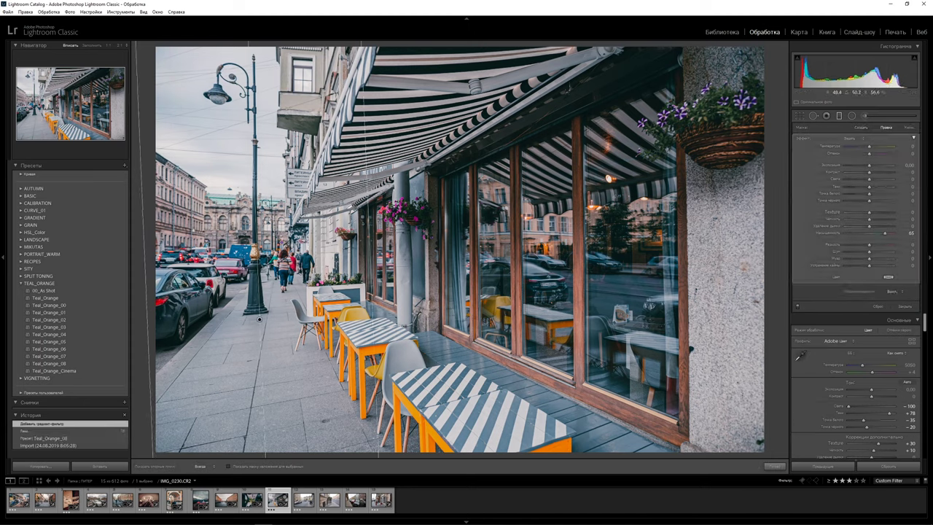
pyautogui.moveTo(869, 166); pyautogui.dragTo(865, 169)
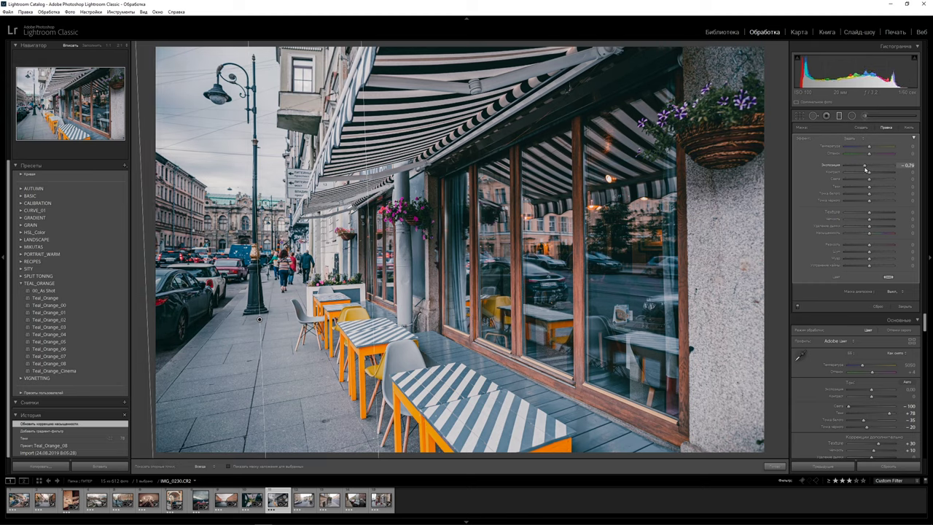
pyautogui.moveTo(866, 169); pyautogui.dragTo(865, 169)
pyautogui.moveTo(260, 318); pyautogui.dragTo(323, 316)
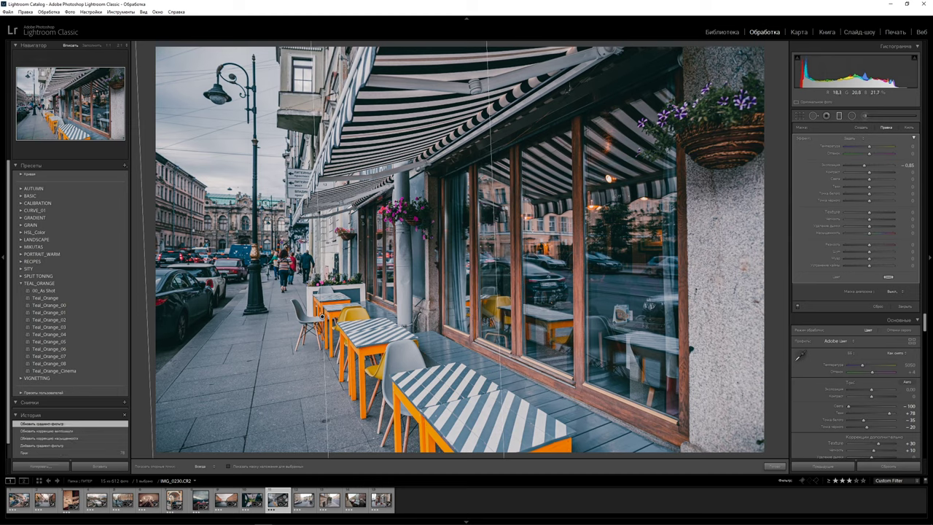
pyautogui.doubleClick(865, 165)
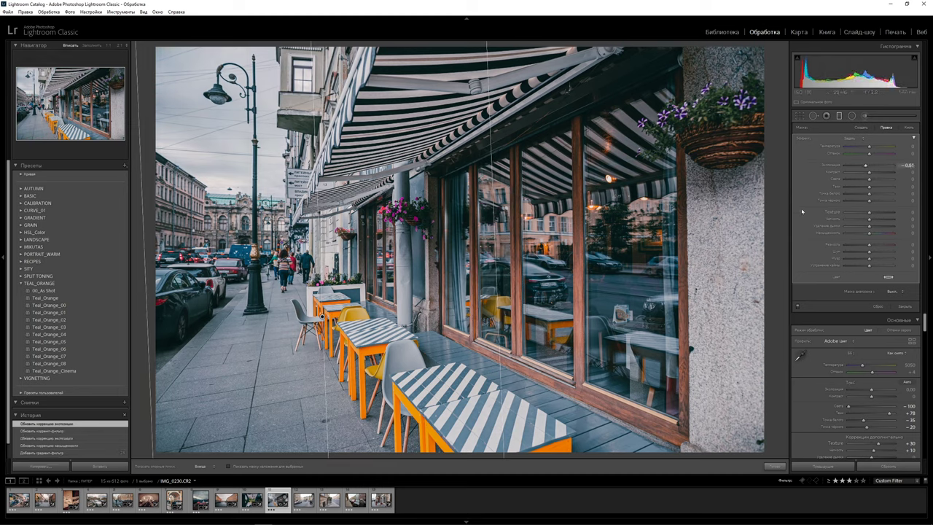
pyautogui.press('m')
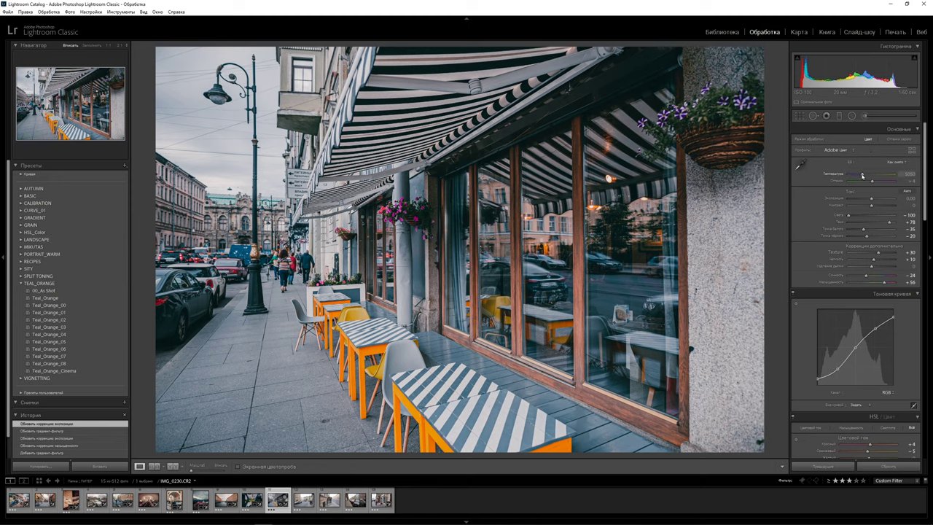
# Step: Warm the café photo to 5730 with Blacks -41, compare Before/After, then open IMG_0231
pyautogui.moveTo(862, 177); pyautogui.dragTo(866, 176)
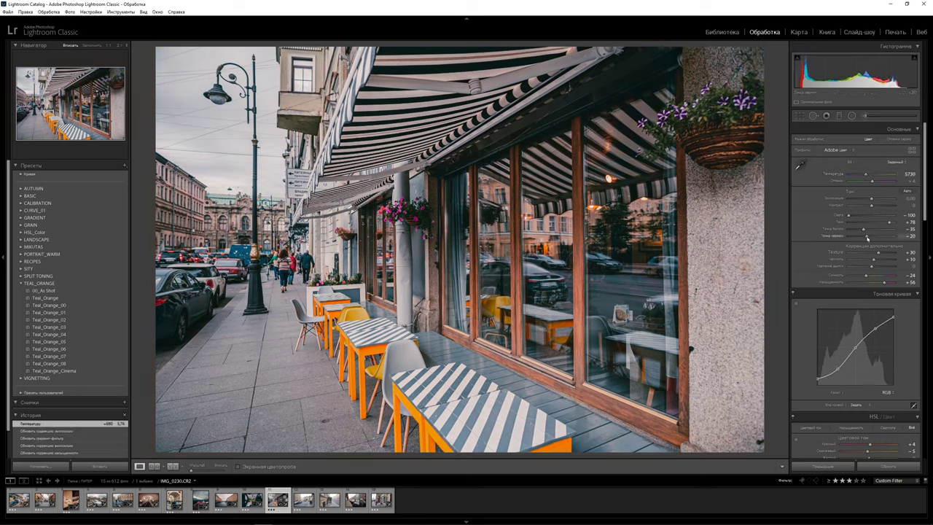
pyautogui.moveTo(868, 237); pyautogui.dragTo(863, 238)
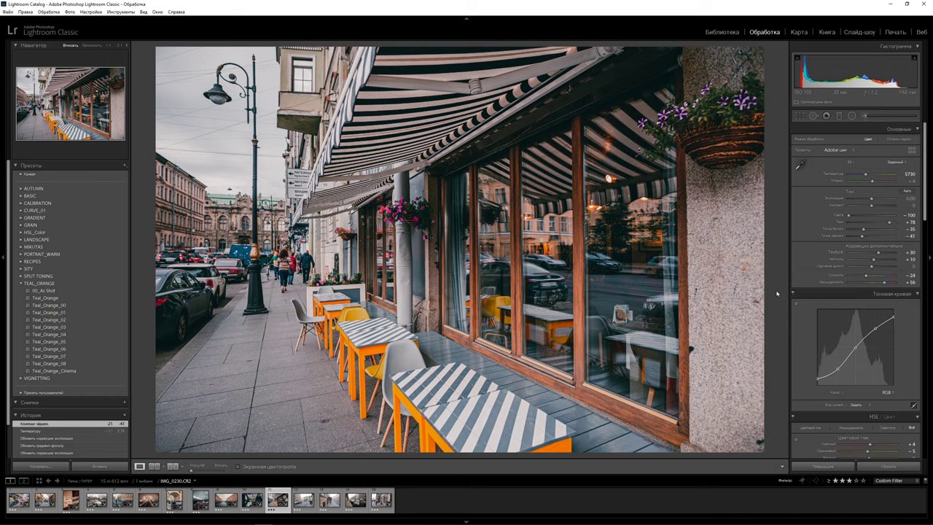
pyautogui.press('y')
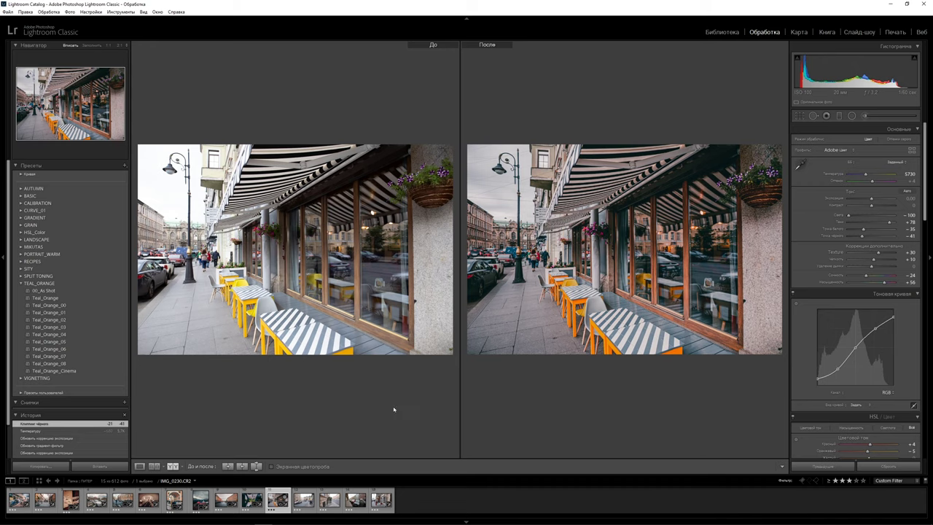
pyautogui.press('Right')
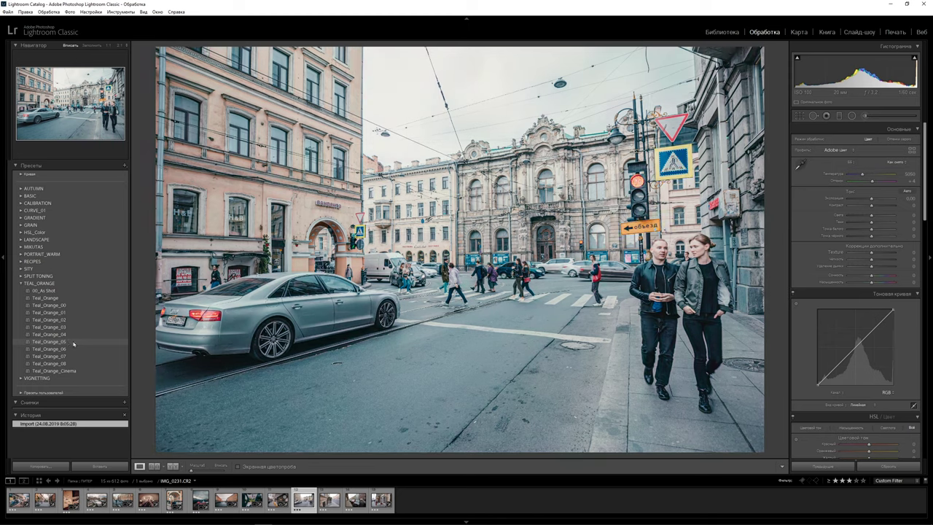
# Step: Apply Teal_Orange_05 to the couple photo with exposure -0.32 and temperature 5651
pyautogui.click(74, 344)
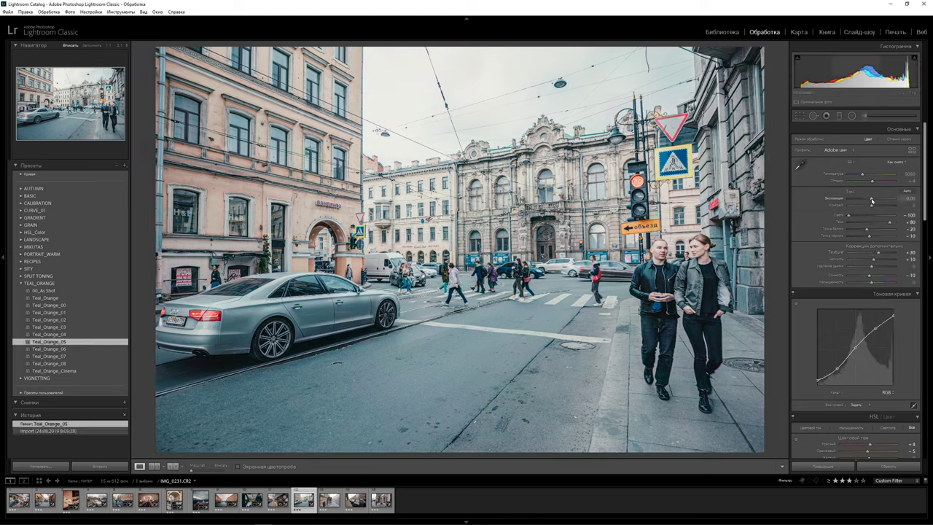
pyautogui.moveTo(871, 200); pyautogui.dragTo(869, 199)
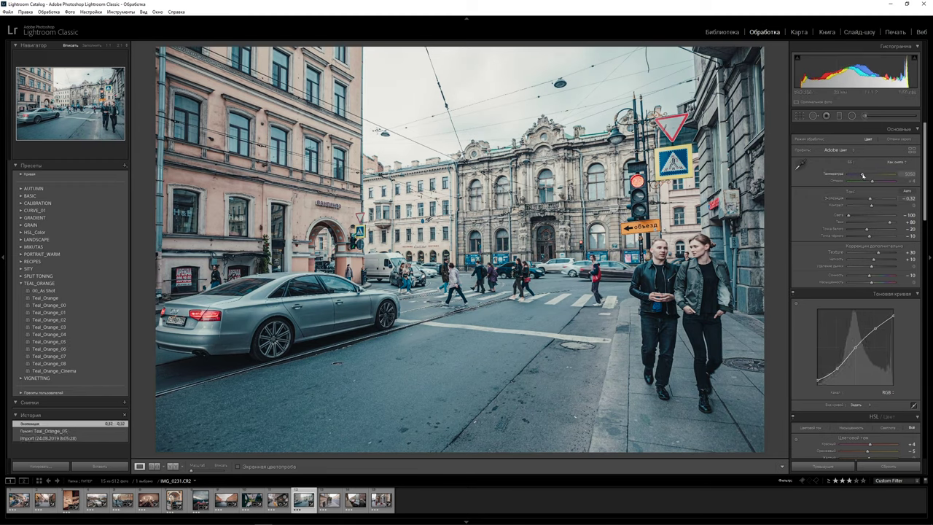
pyautogui.moveTo(863, 175); pyautogui.dragTo(866, 175)
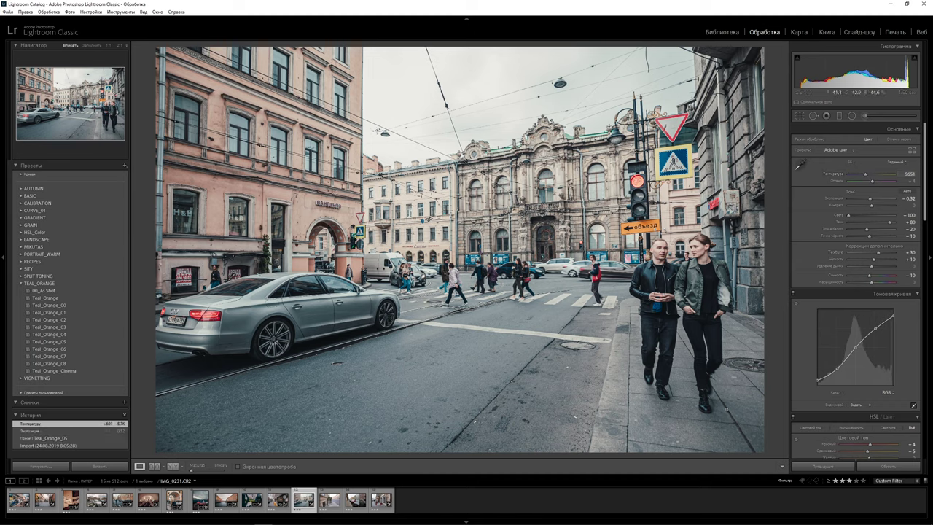
pyautogui.click(866, 116)
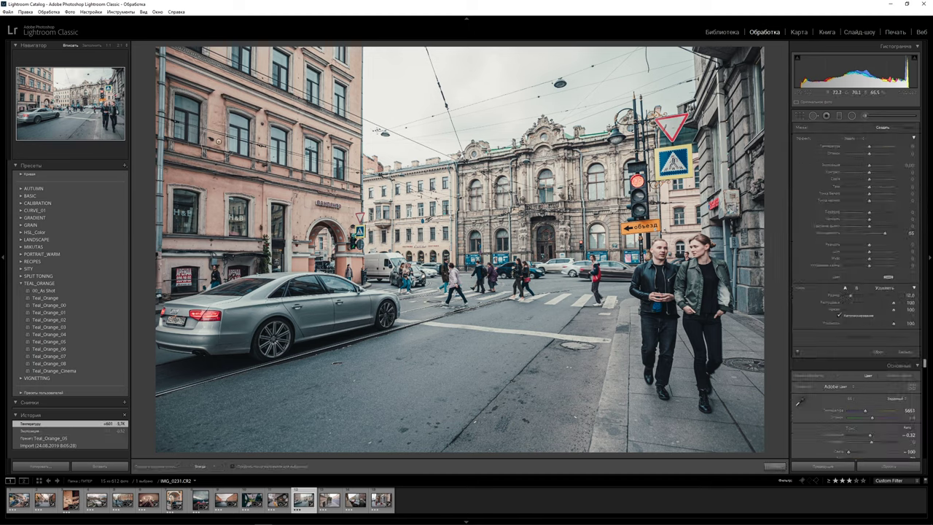
# Step: Brush over the pink building with saturation 100, added texture and slightly lower exposure
pyautogui.scroll(3, 210, 104)
pyautogui.moveTo(210, 104); pyautogui.dragTo(247, 262)
pyautogui.moveTo(540, 219); pyautogui.dragTo(518, 205)
pyautogui.moveTo(884, 232); pyautogui.dragTo(895, 232)
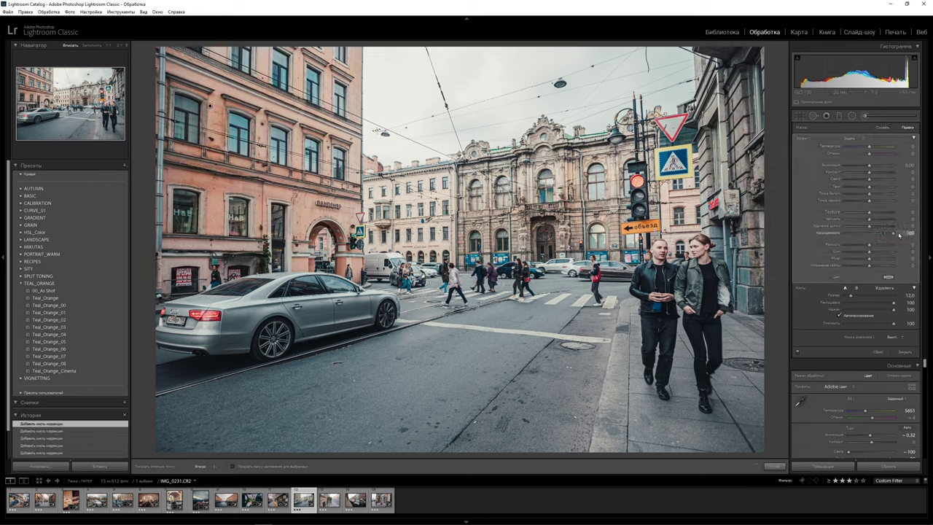
pyautogui.moveTo(312, 88); pyautogui.dragTo(238, 121)
pyautogui.moveTo(868, 213); pyautogui.dragTo(874, 212)
pyautogui.moveTo(869, 166); pyautogui.dragTo(863, 172)
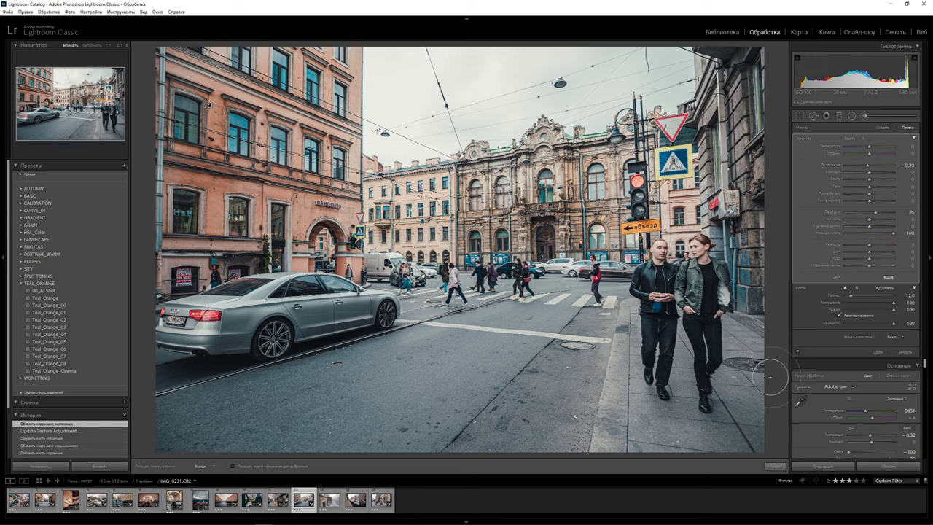
# Step: Add a graduated filter darkening the lower street, with its saturation reset to zero
pyautogui.press('m')
pyautogui.click(840, 118)
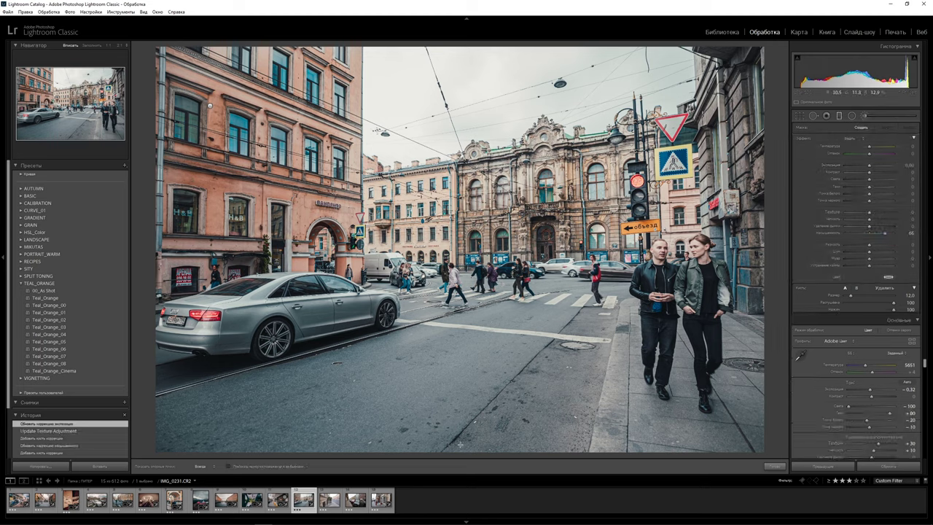
pyautogui.moveTo(454, 455); pyautogui.dragTo(467, 313)
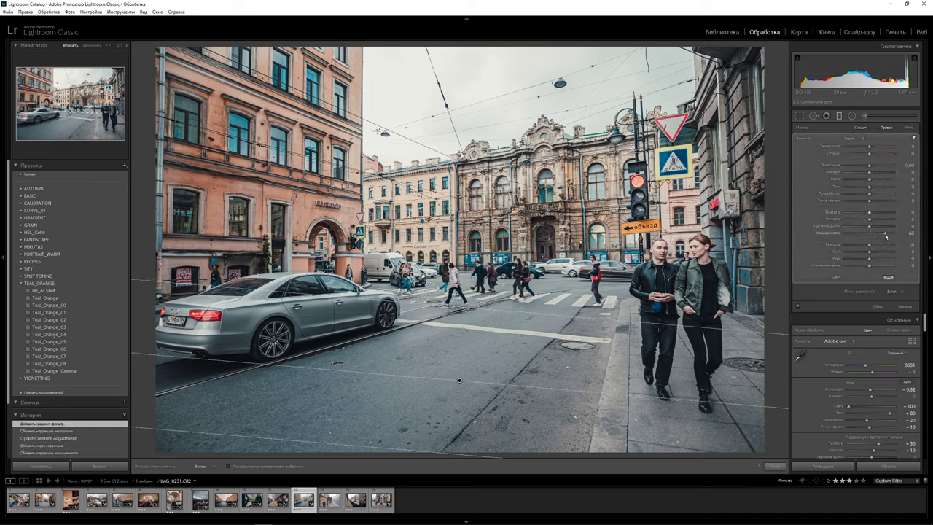
pyautogui.doubleClick(828, 234)
pyautogui.moveTo(870, 166); pyautogui.dragTo(868, 167)
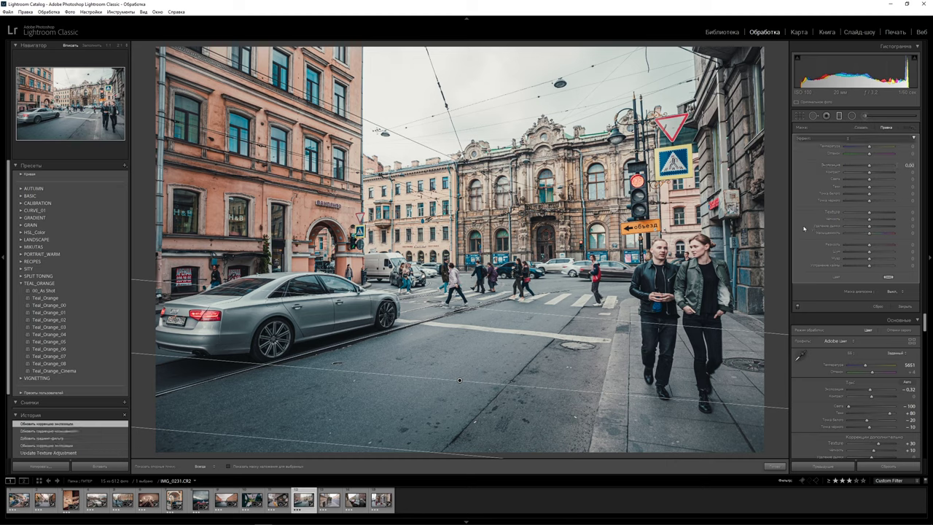
pyautogui.click(861, 126)
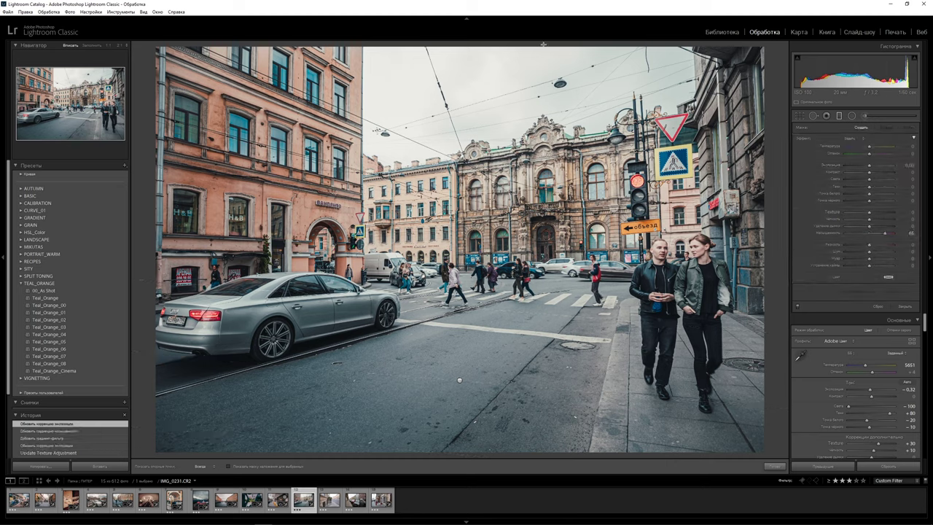
# Step: Add a graduated filter across the sky with highlights -100 and adjusted saturation
pyautogui.moveTo(543, 45); pyautogui.dragTo(518, 210)
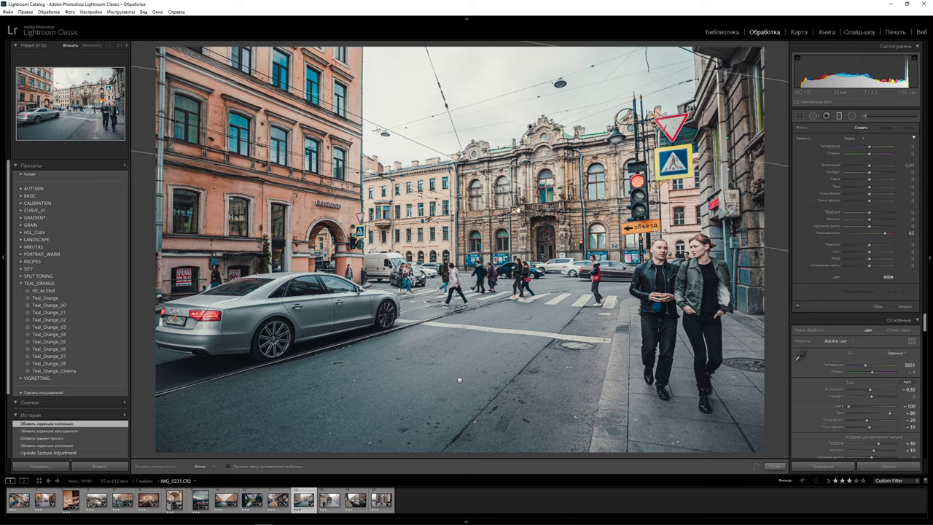
pyautogui.moveTo(517, 210); pyautogui.dragTo(522, 208)
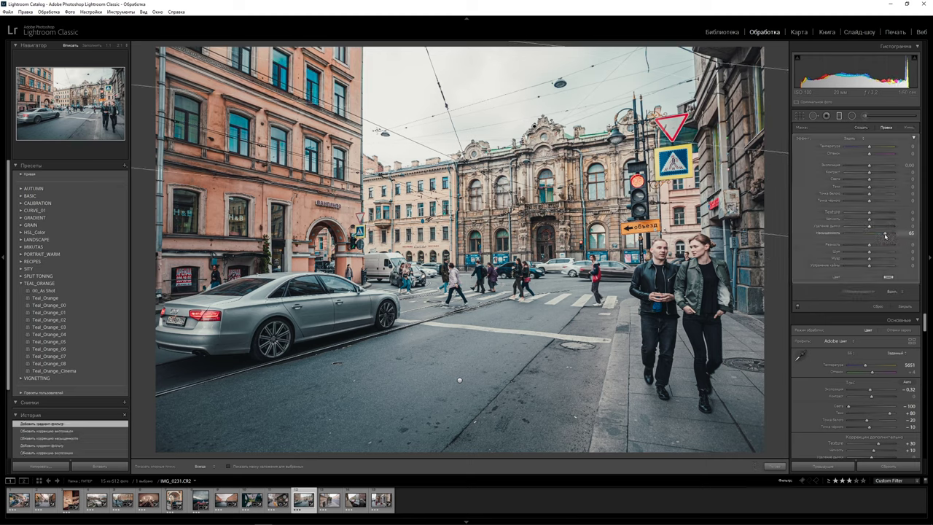
pyautogui.moveTo(886, 235); pyautogui.dragTo(883, 234)
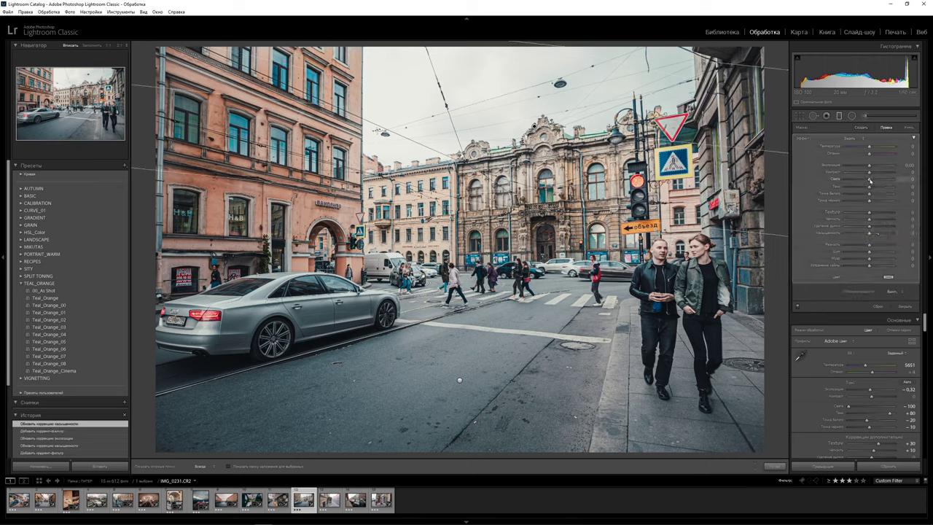
pyautogui.moveTo(868, 179)
pyautogui.mouseDown()
pyautogui.moveTo(845, 178)
pyautogui.moveTo(868, 168)
pyautogui.moveTo(866, 196)
pyautogui.mouseUp()
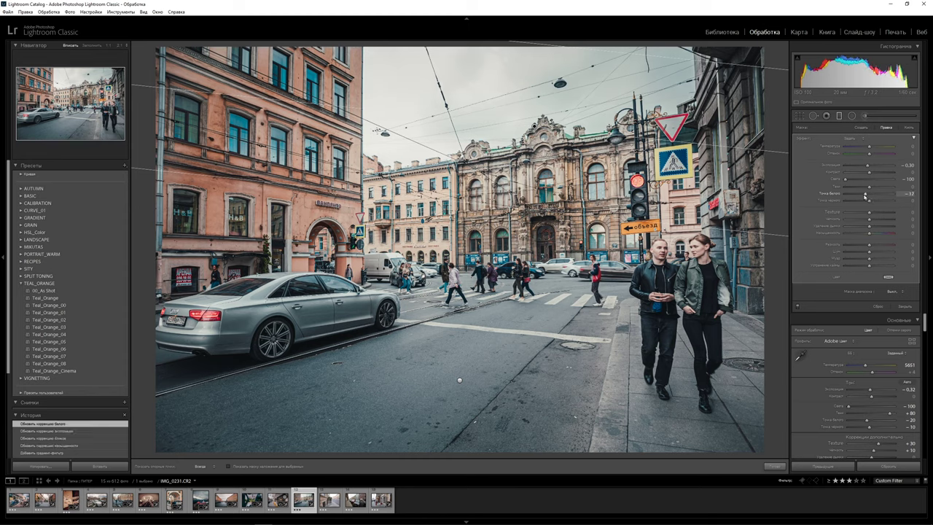
pyautogui.click(755, 255)
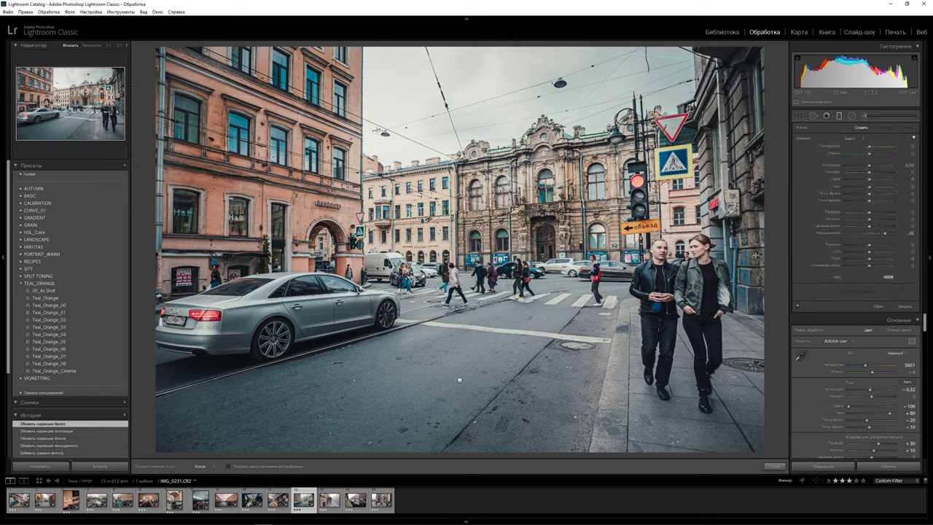
pyautogui.press('m')
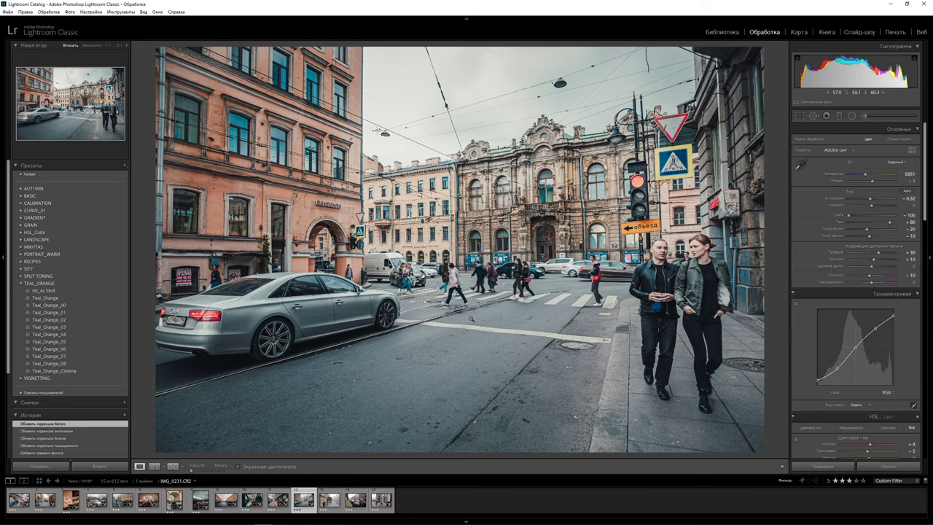
# Step: Compare the couple photo Before/After, then move on to stairs photo IMG_0233
pyautogui.press('y')
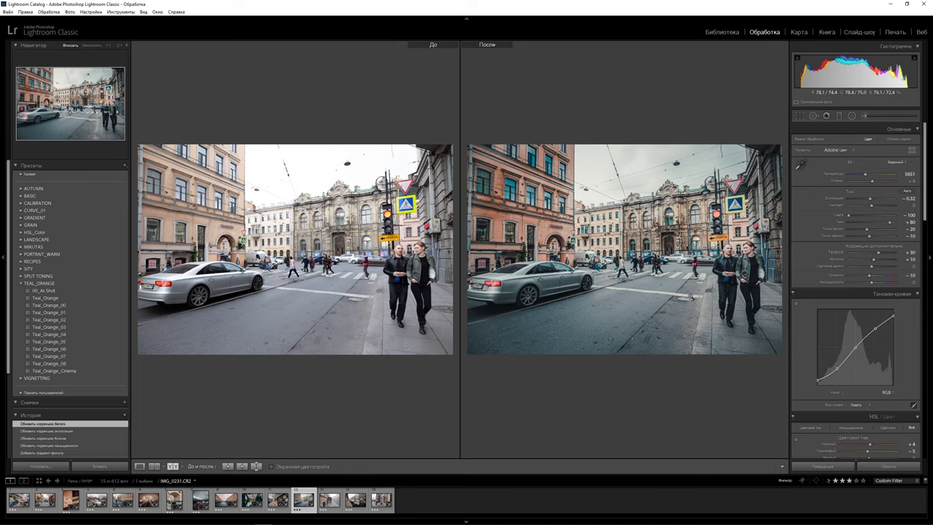
pyautogui.press('Right')
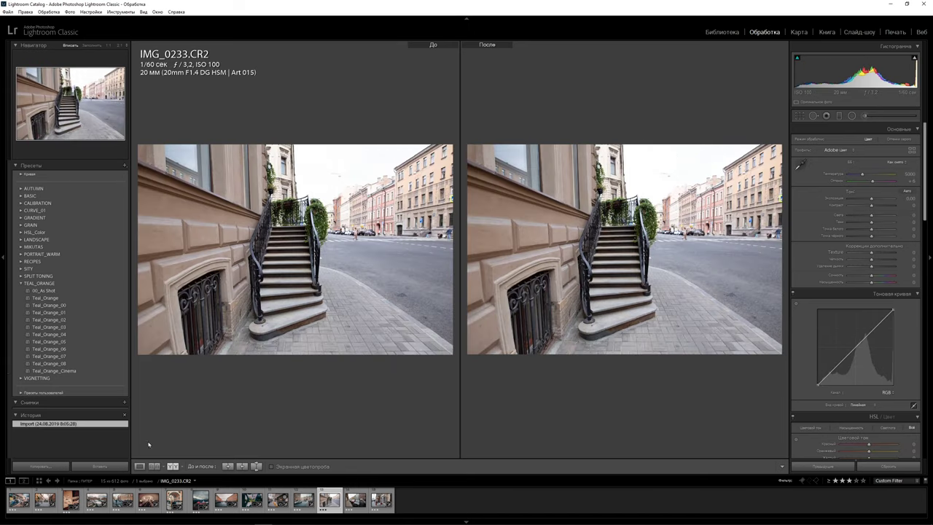
# Step: Apply Teal_Orange to the stairs photo with exposure -0.64 and temperature 5730
pyautogui.click(139, 466)
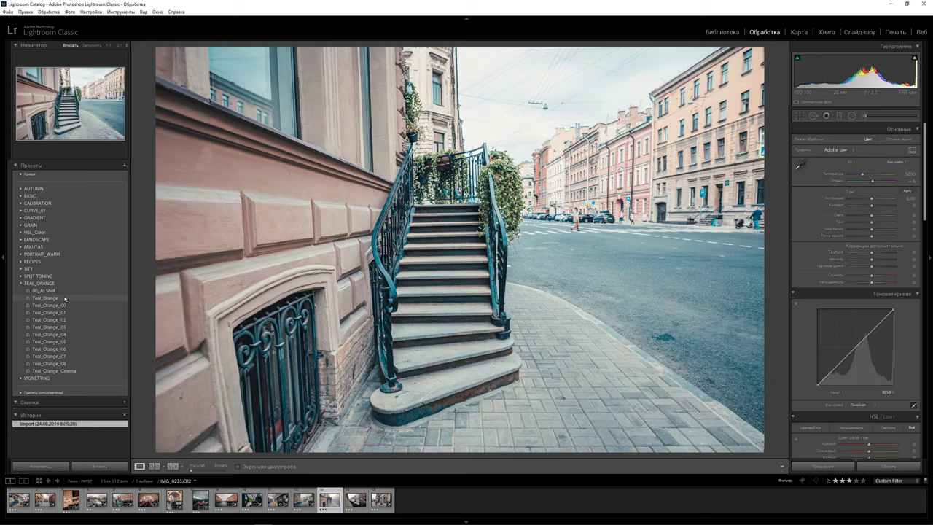
pyautogui.click(65, 298)
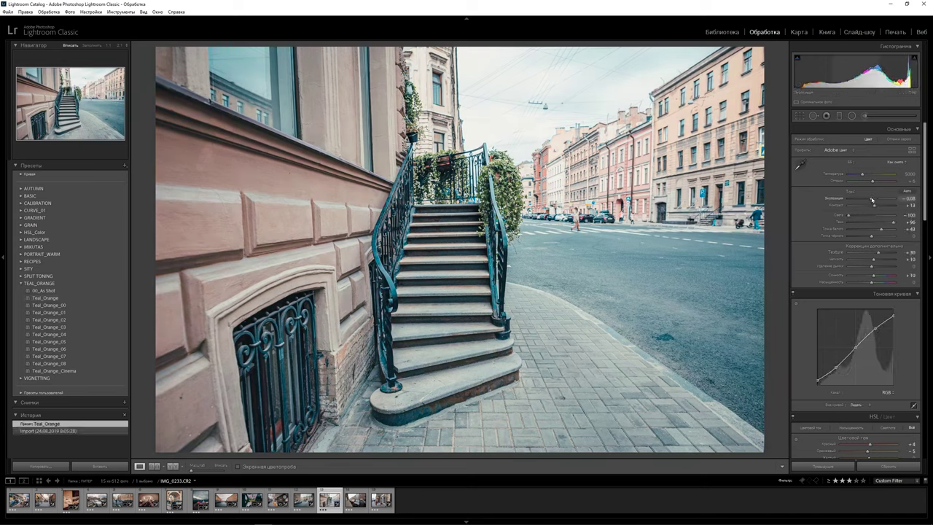
pyautogui.moveTo(871, 199); pyautogui.dragTo(868, 200)
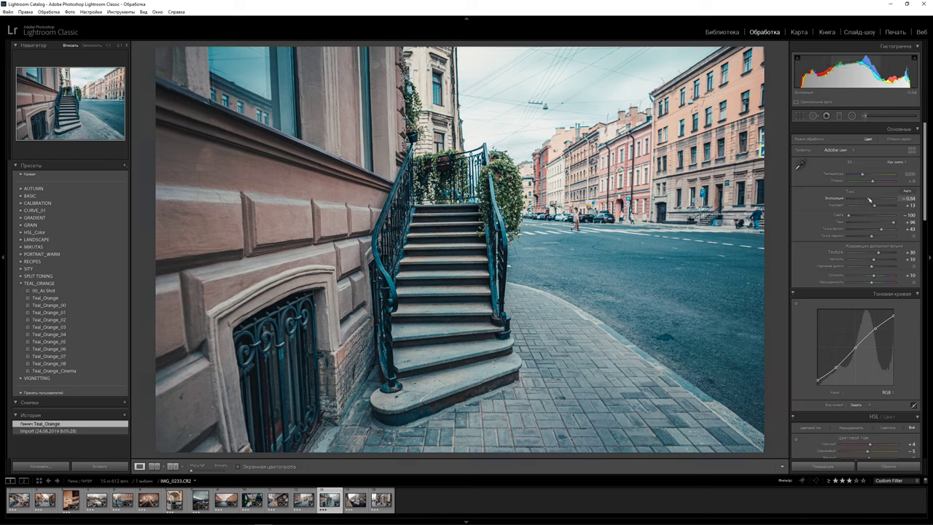
pyautogui.moveTo(868, 199); pyautogui.dragTo(866, 175)
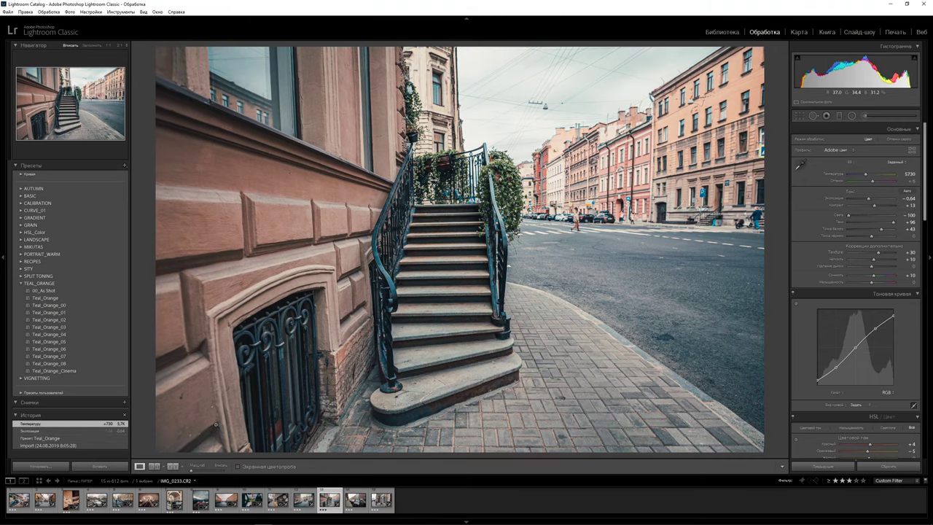
# Step: Compare the stairs photo Before/After at 1:1, then open parked-cars photo IMG_0237
pyautogui.click(174, 466)
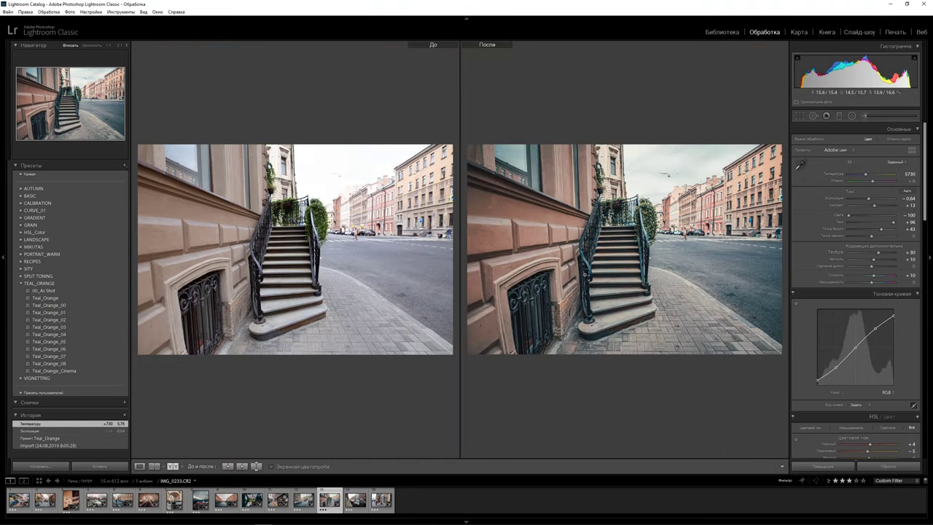
pyautogui.click(282, 264)
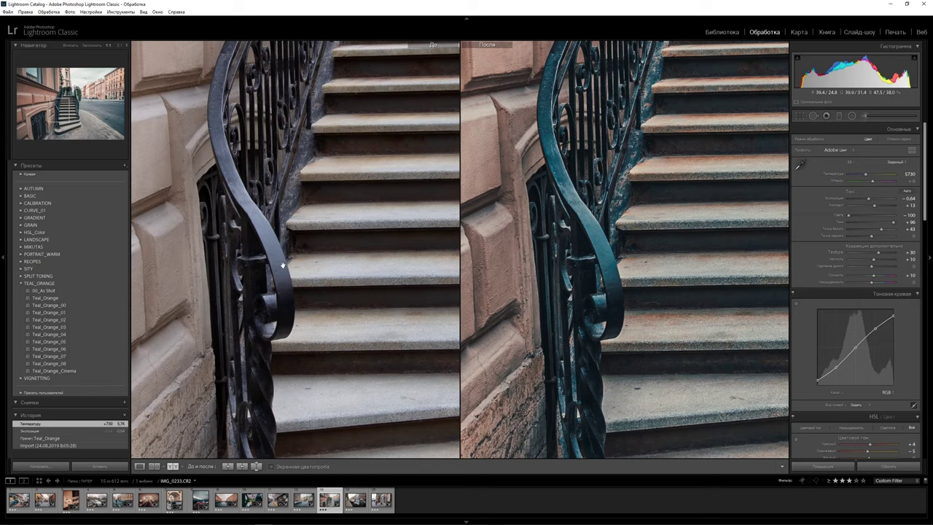
pyautogui.moveTo(626, 247); pyautogui.dragTo(585, 249)
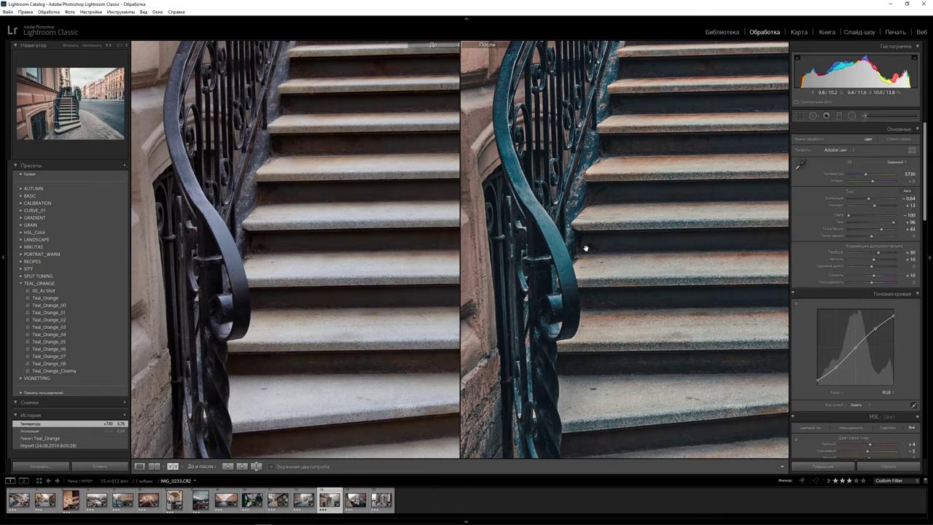
pyautogui.press('Right')
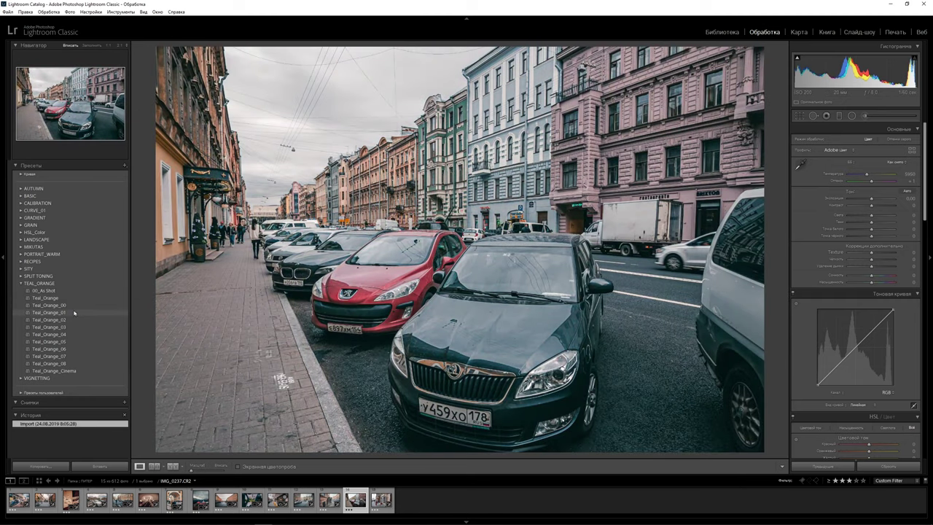
# Step: Grade the parked-cars photo with Teal_Orange_01, temperature 6365 and saturation +6
pyautogui.click(72, 313)
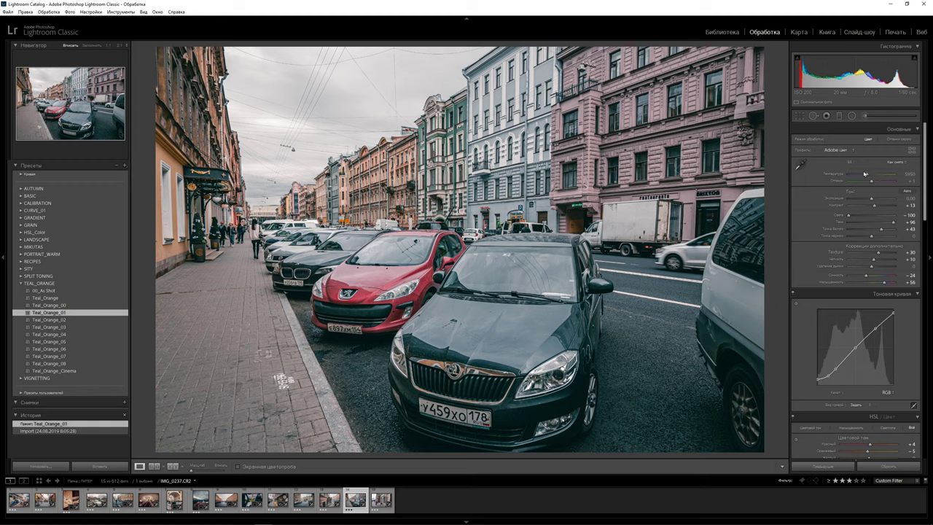
pyautogui.moveTo(867, 175); pyautogui.dragTo(869, 200)
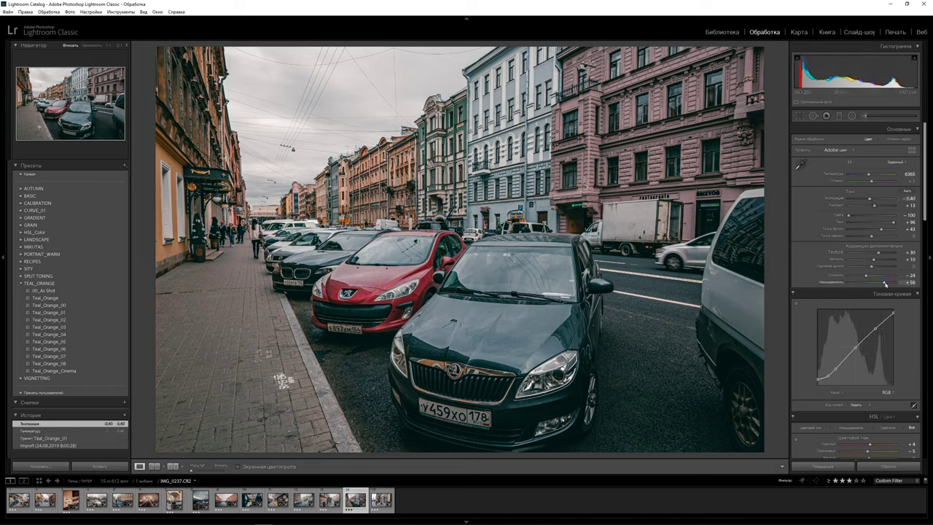
pyautogui.moveTo(885, 283)
pyautogui.mouseDown()
pyautogui.moveTo(872, 282)
pyautogui.moveTo(887, 275)
pyautogui.mouseUp()
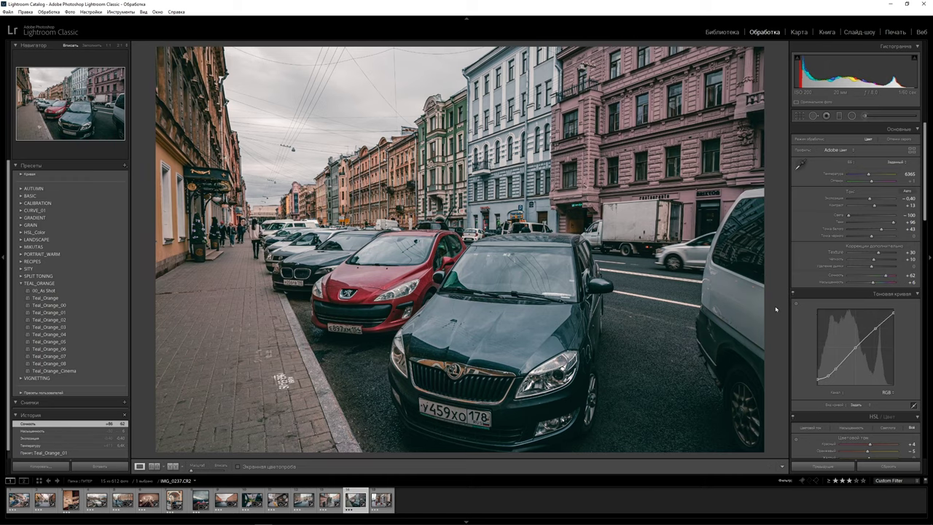
# Step: Compare the cars photo before/after, then return to single view on café photo IMG_0244
pyautogui.press('y')
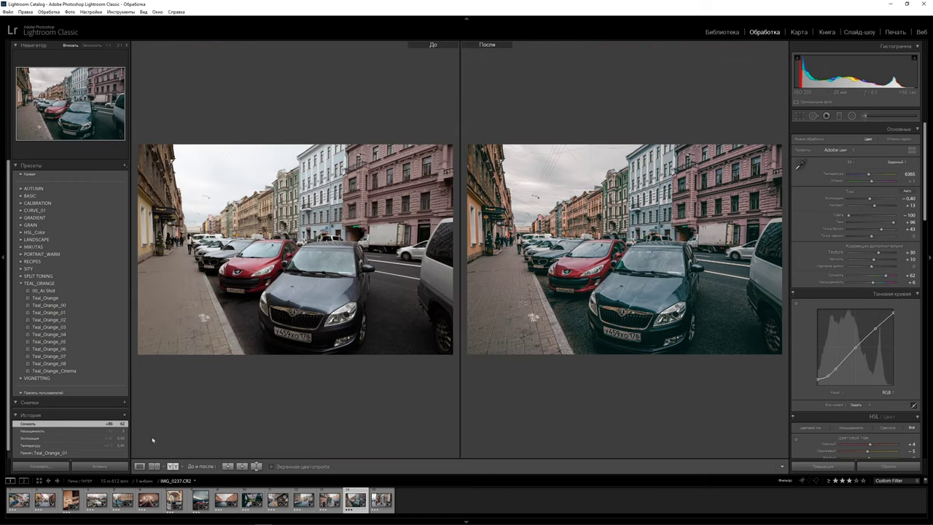
pyautogui.click(139, 465)
pyautogui.click(381, 500)
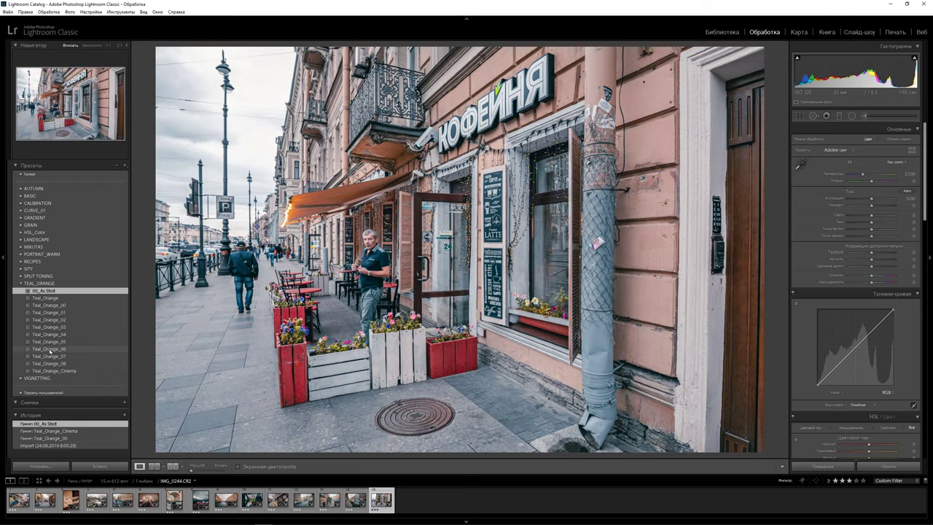
# Step: Grade the café photo with Teal_Orange_06, exposure -0.40, temperature 5810, and zoom 1:1 on the door
pyautogui.click(48, 349)
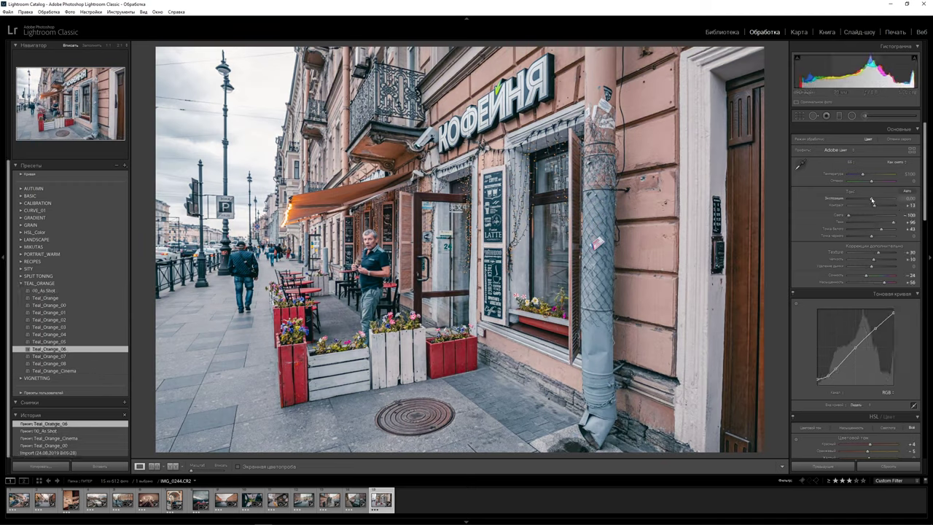
pyautogui.moveTo(872, 200); pyautogui.dragTo(870, 201)
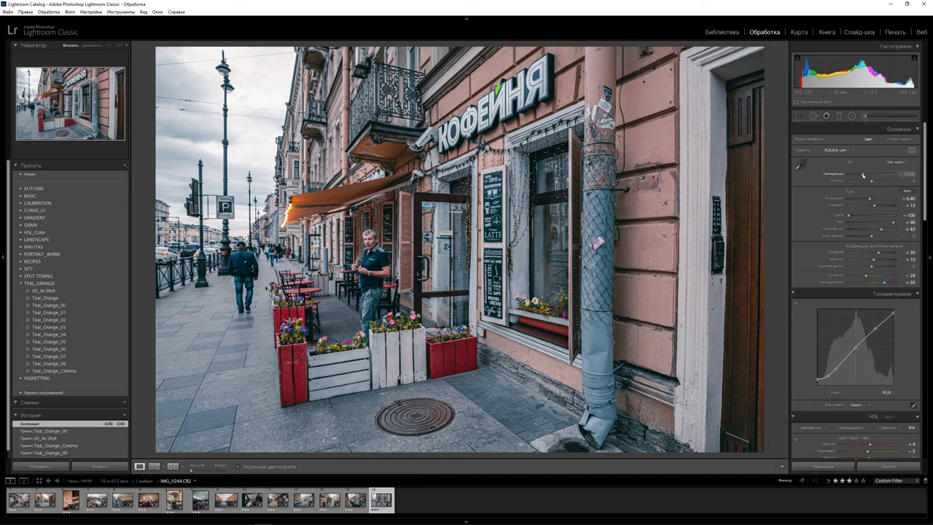
pyautogui.moveTo(863, 175); pyautogui.dragTo(866, 175)
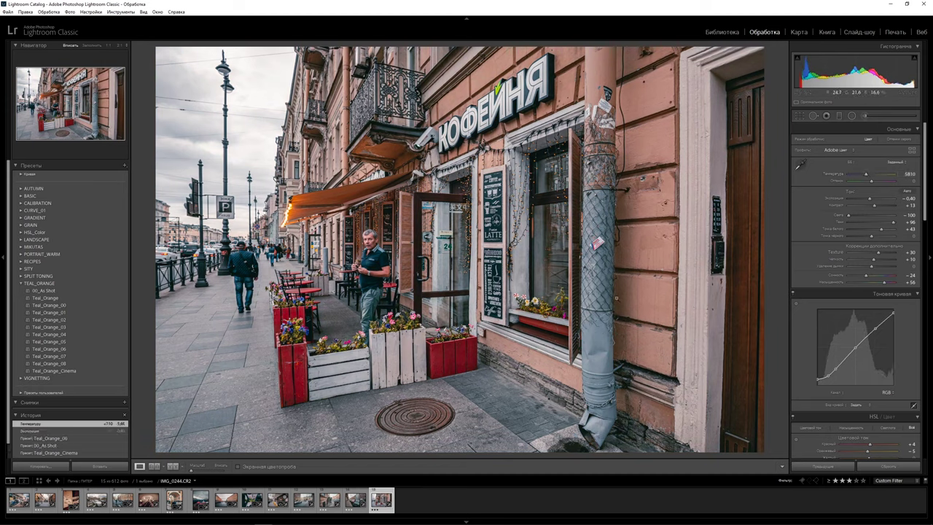
pyautogui.click(492, 229)
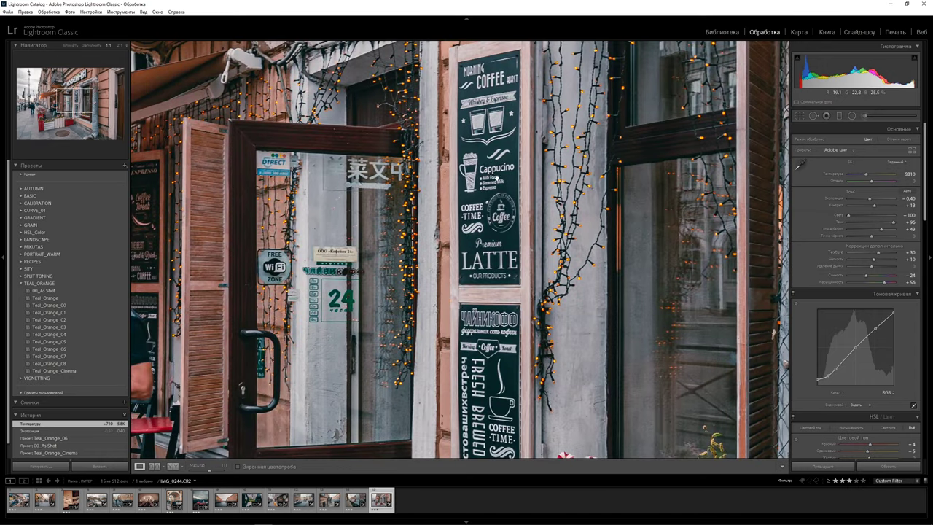
pyautogui.moveTo(491, 177); pyautogui.dragTo(571, 177)
pyautogui.press('y')
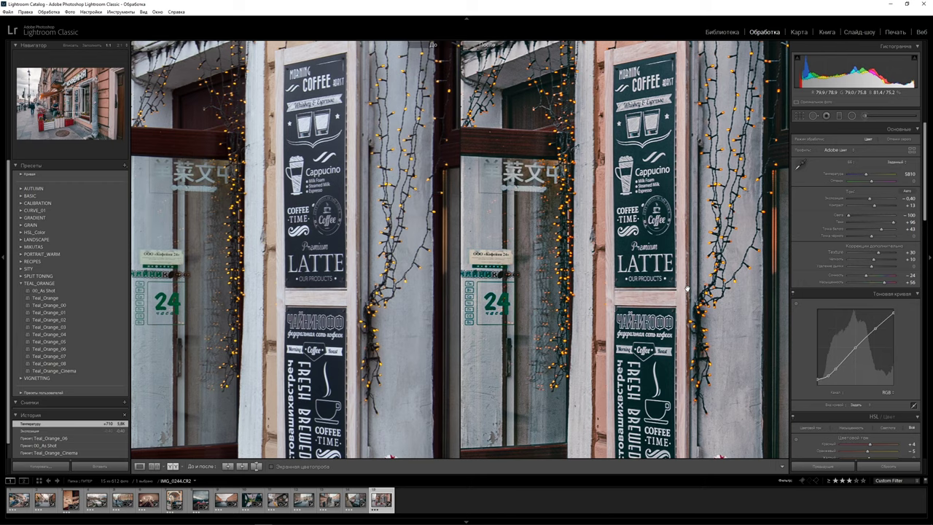
pyautogui.press('y')
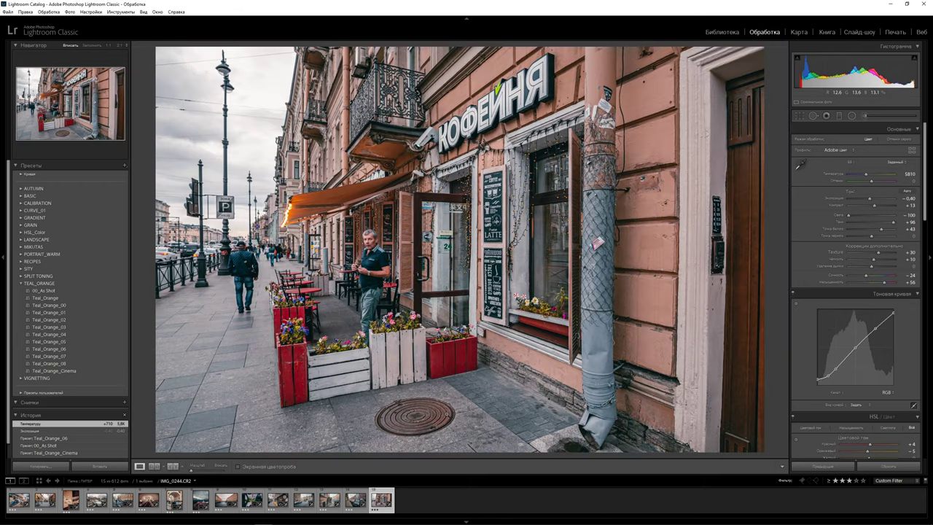